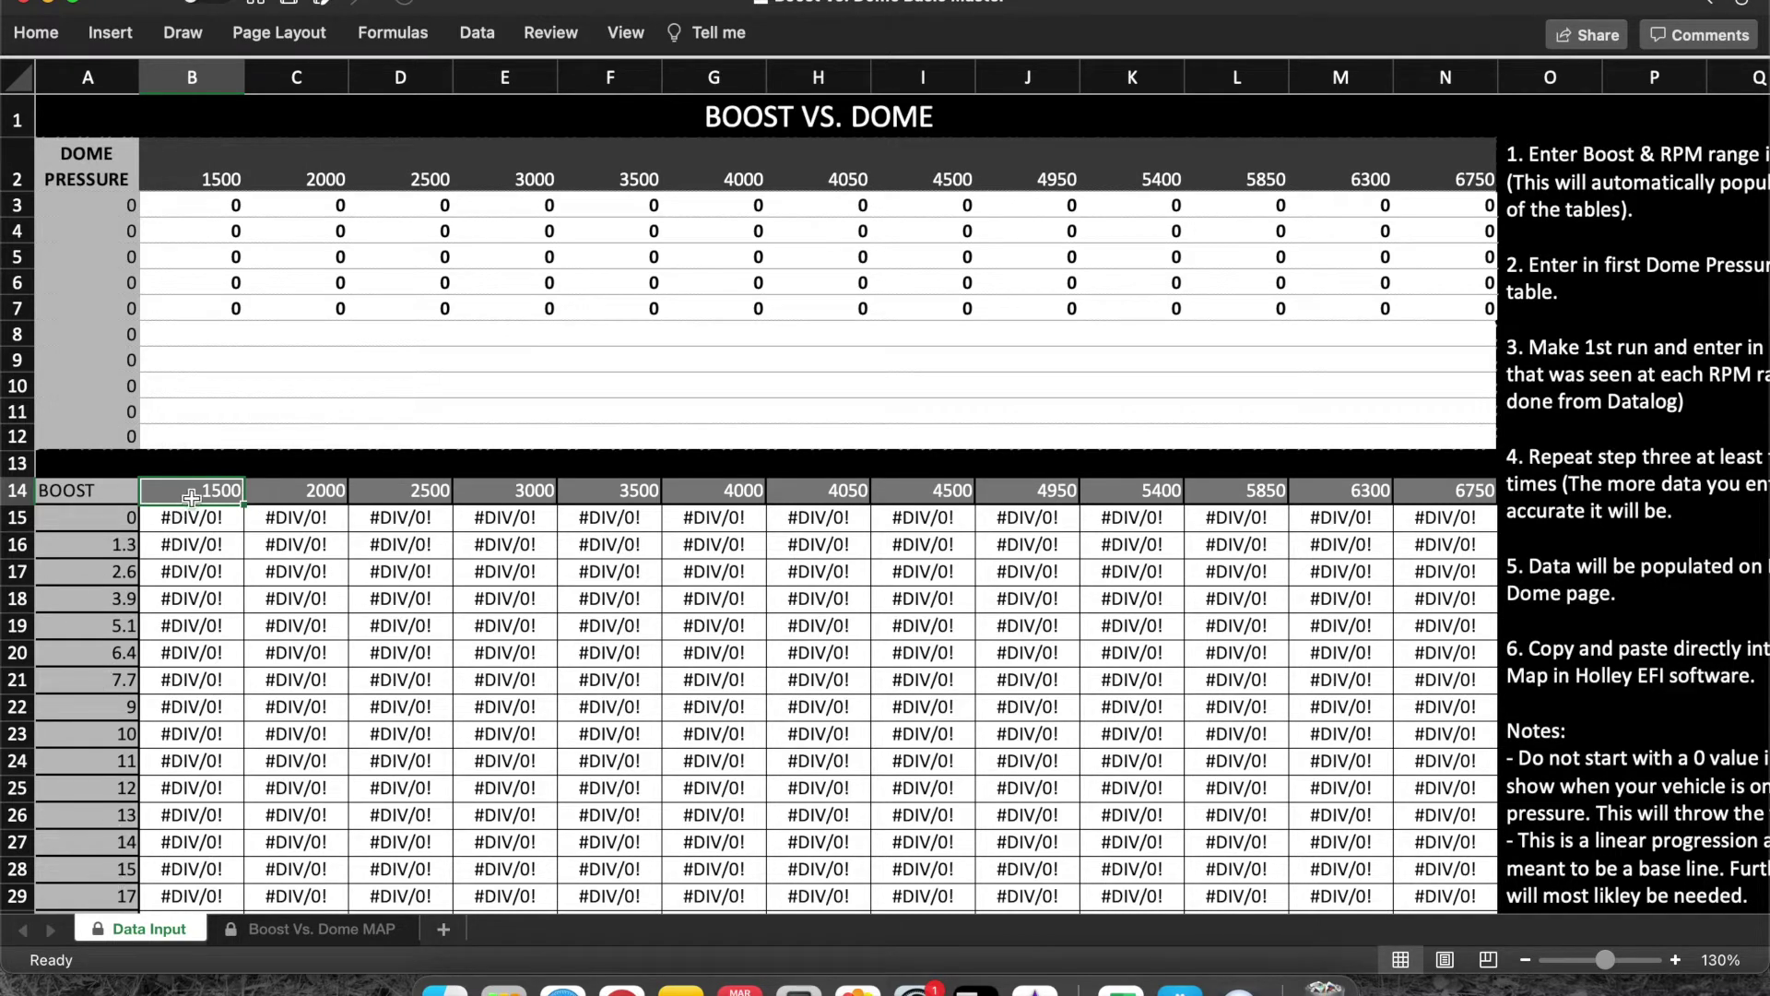
Change the first three RPM headers from B14 to 1800, 2250 and 3000, then view the MAP sheet
click(276, 492)
click(196, 493)
text(18)
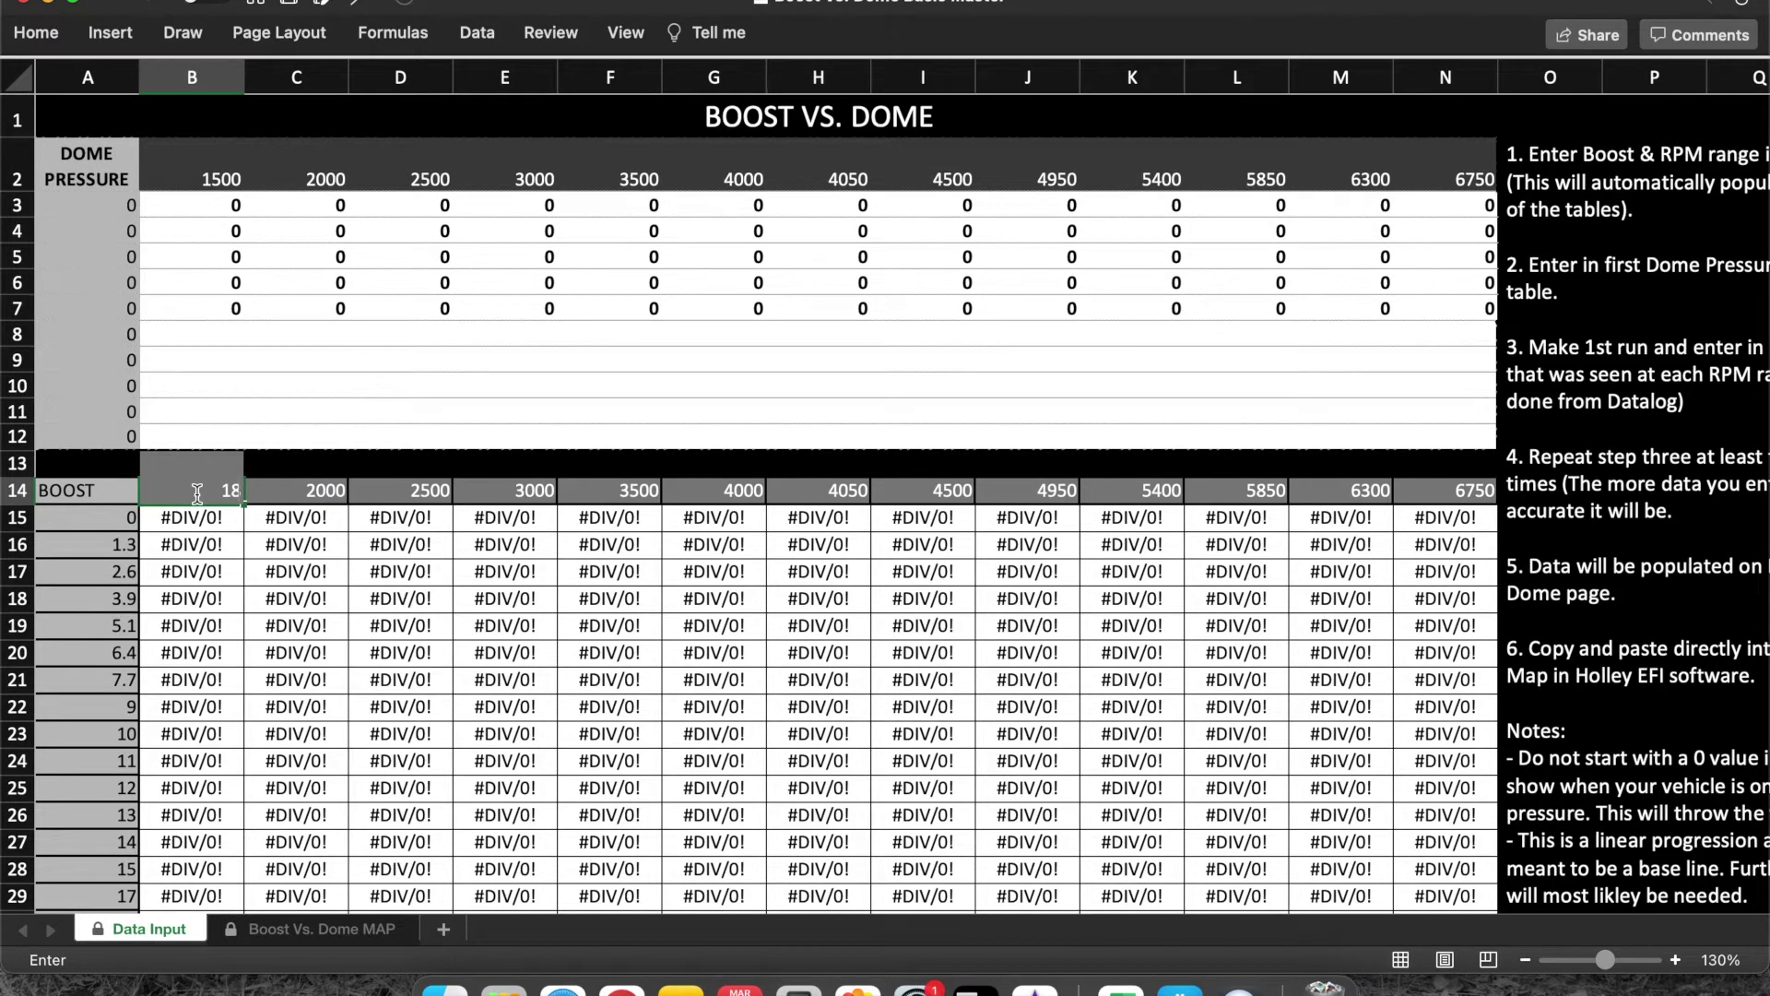
key(Tab)
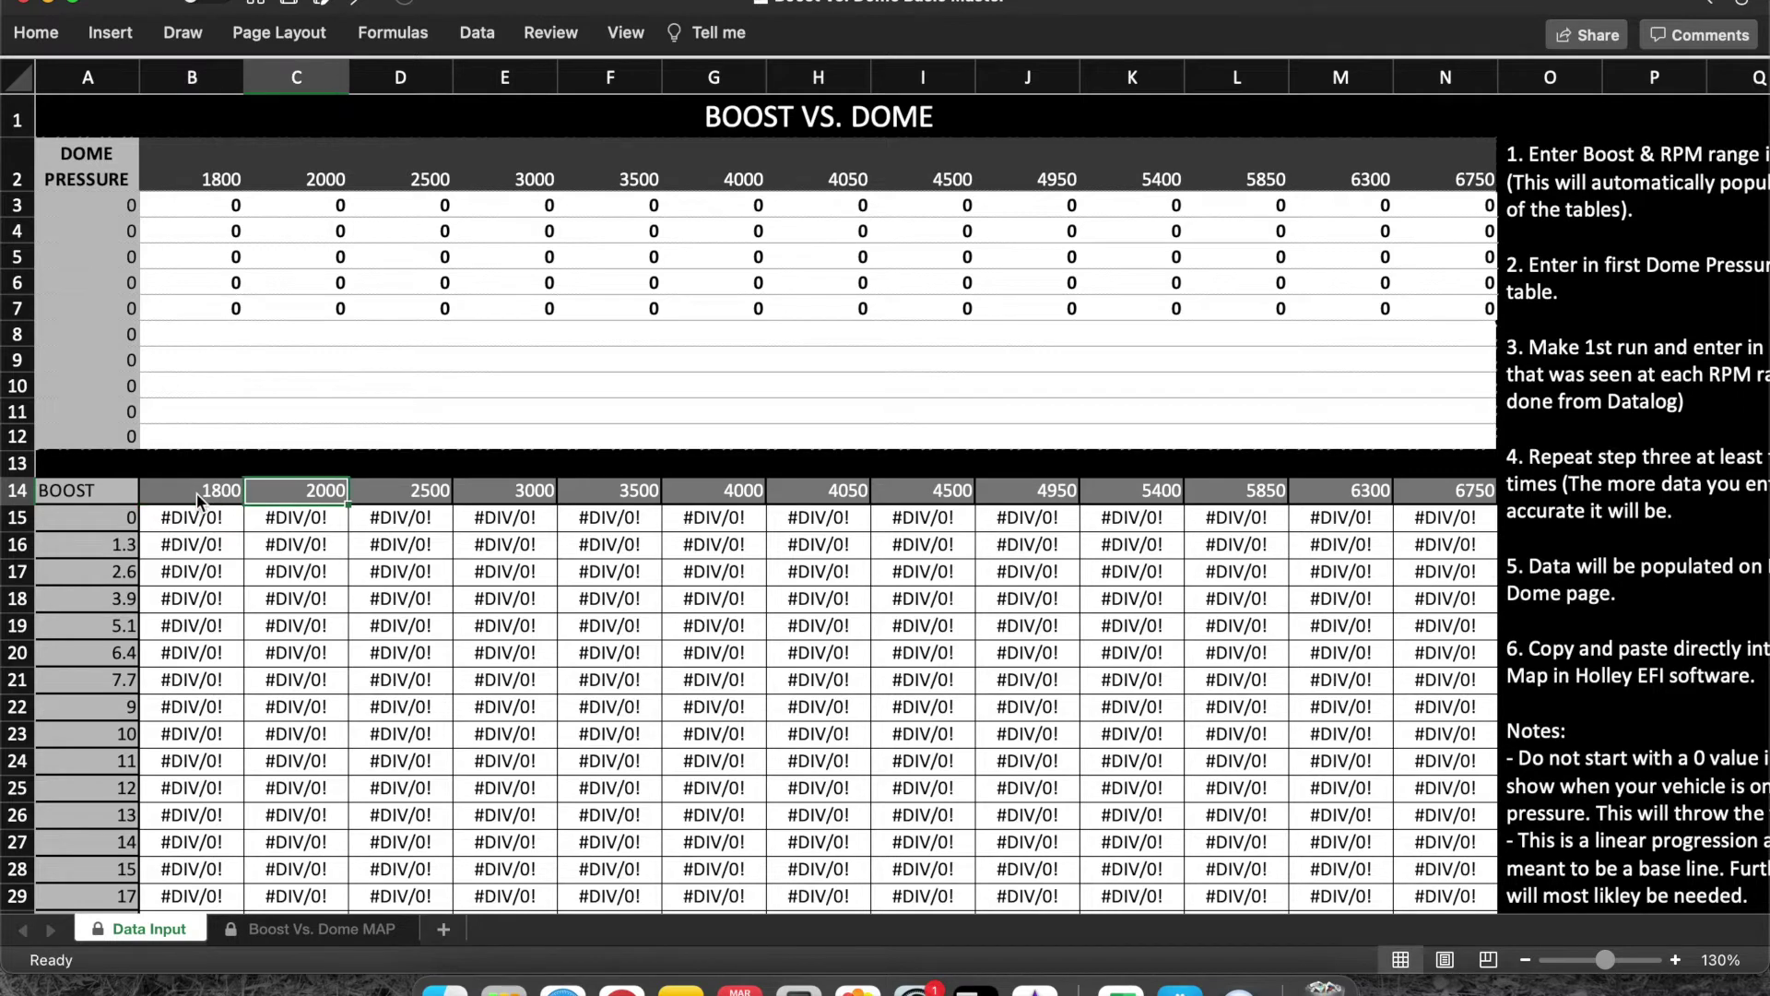
text(2250)
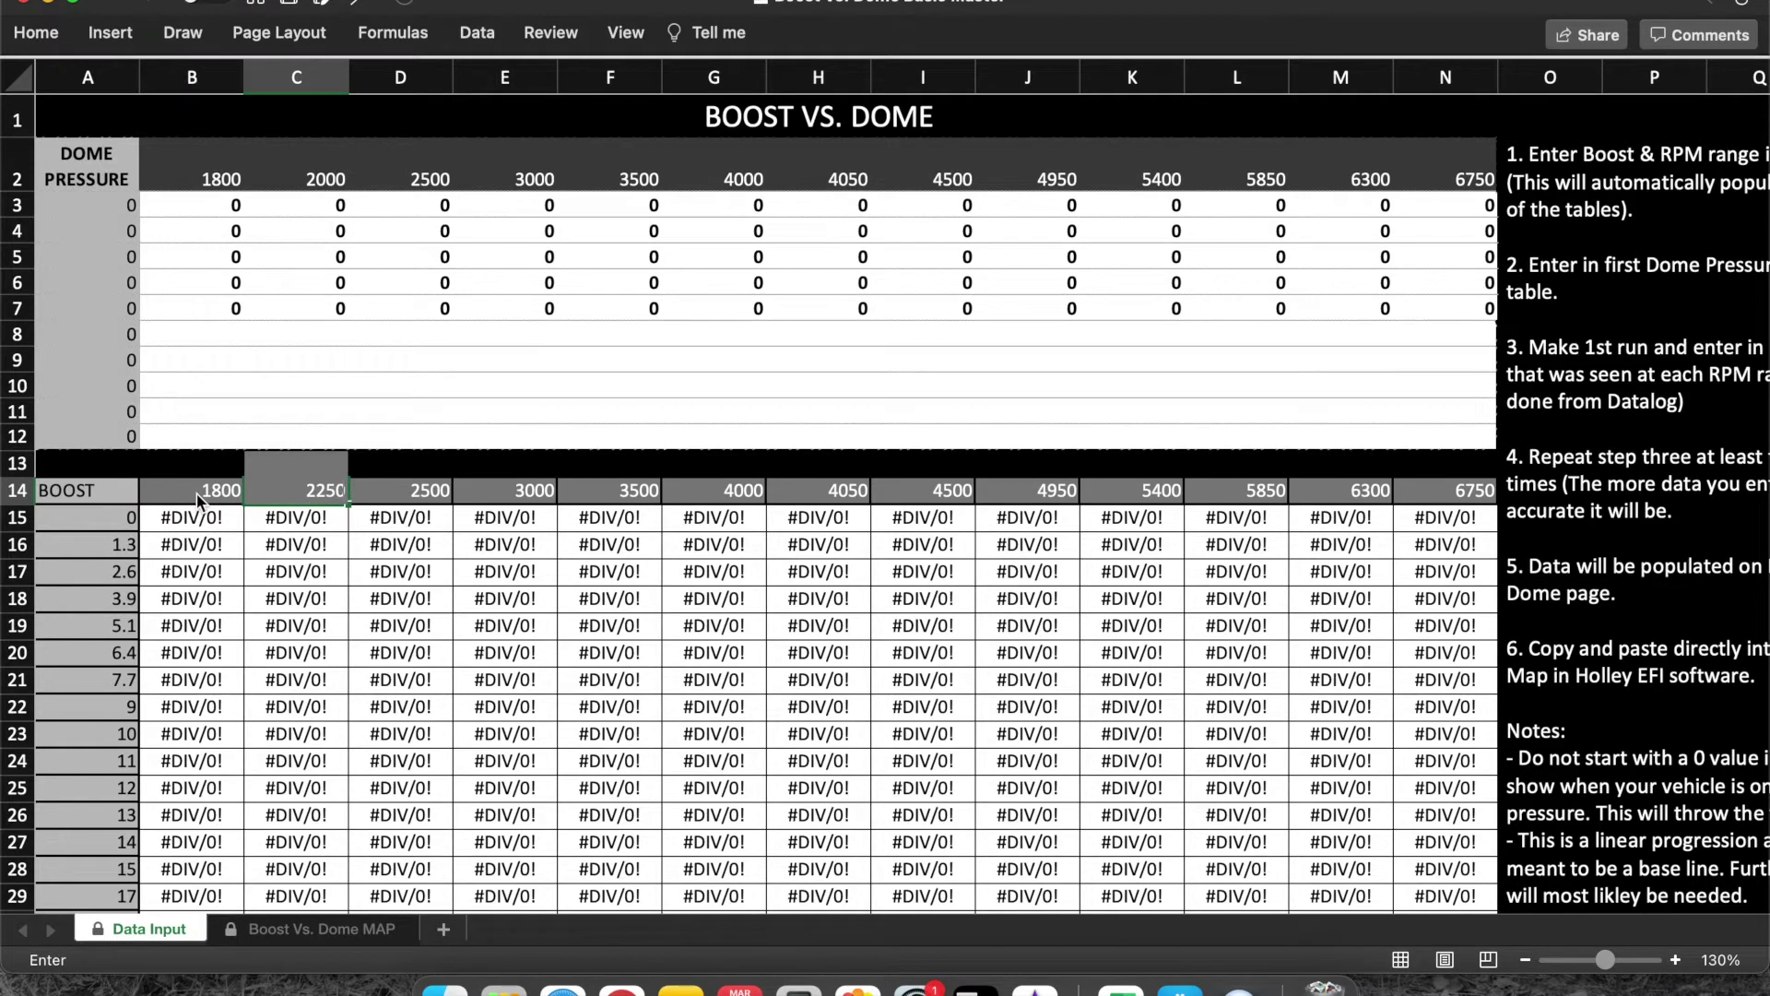
key(Tab)
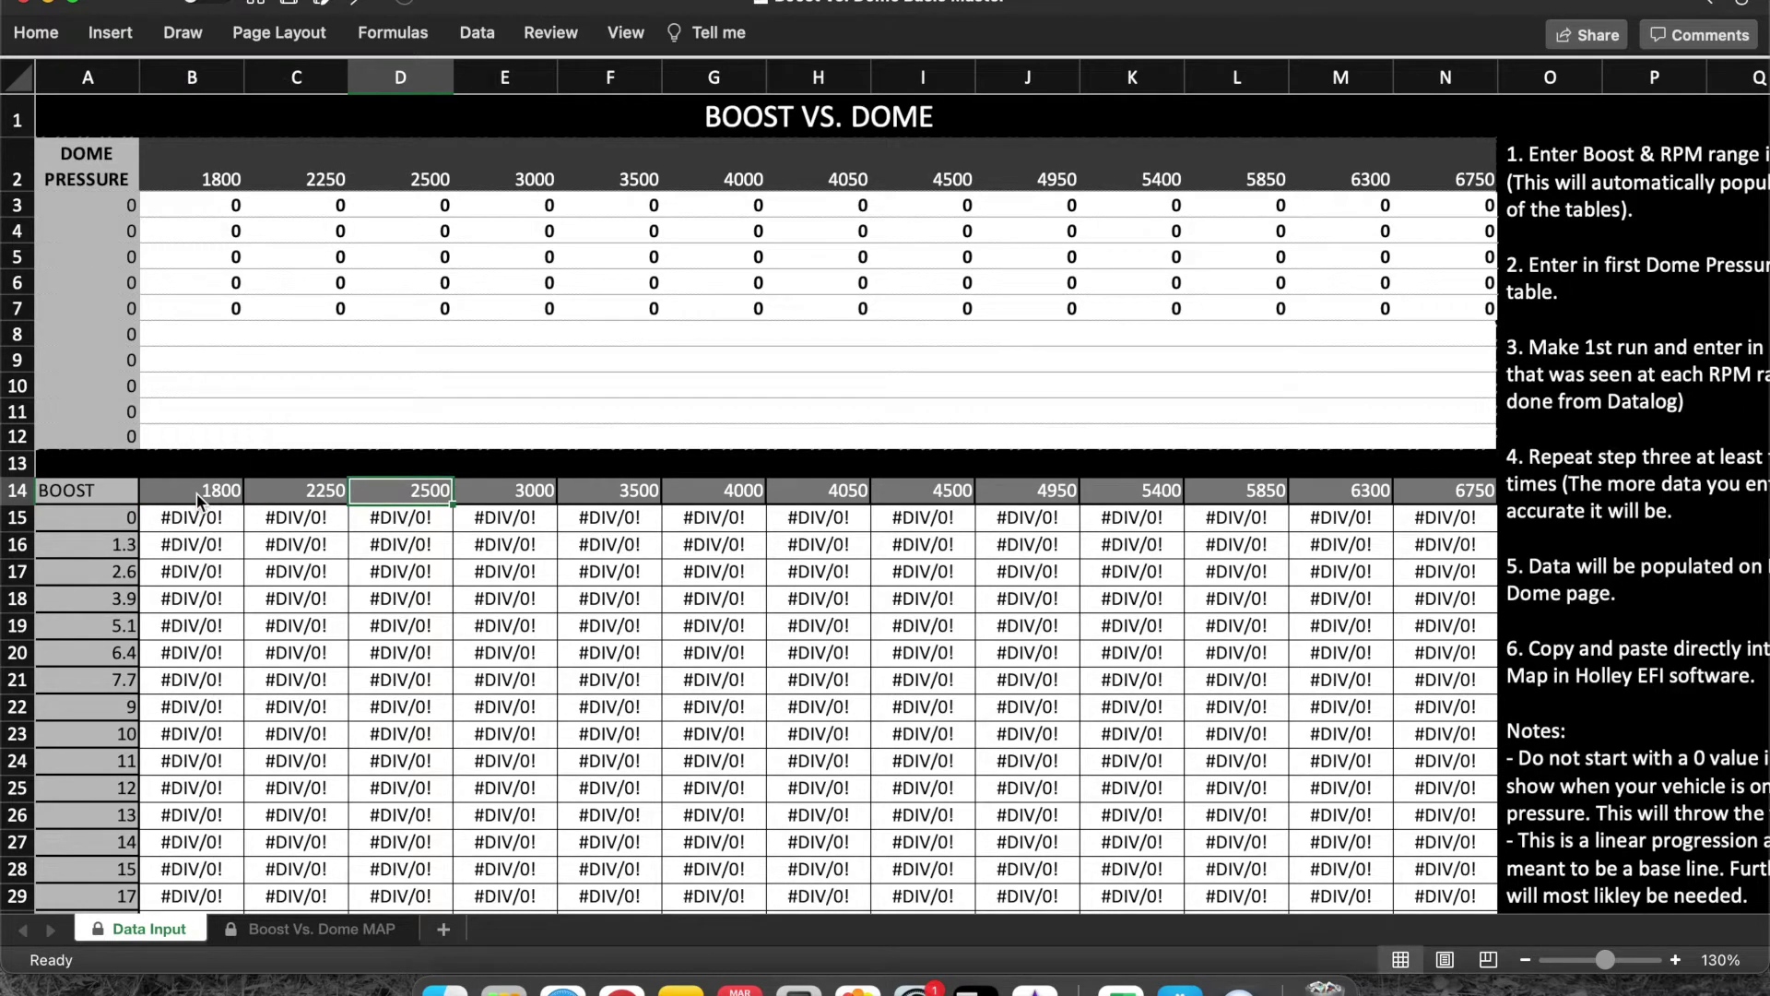
text(3000)
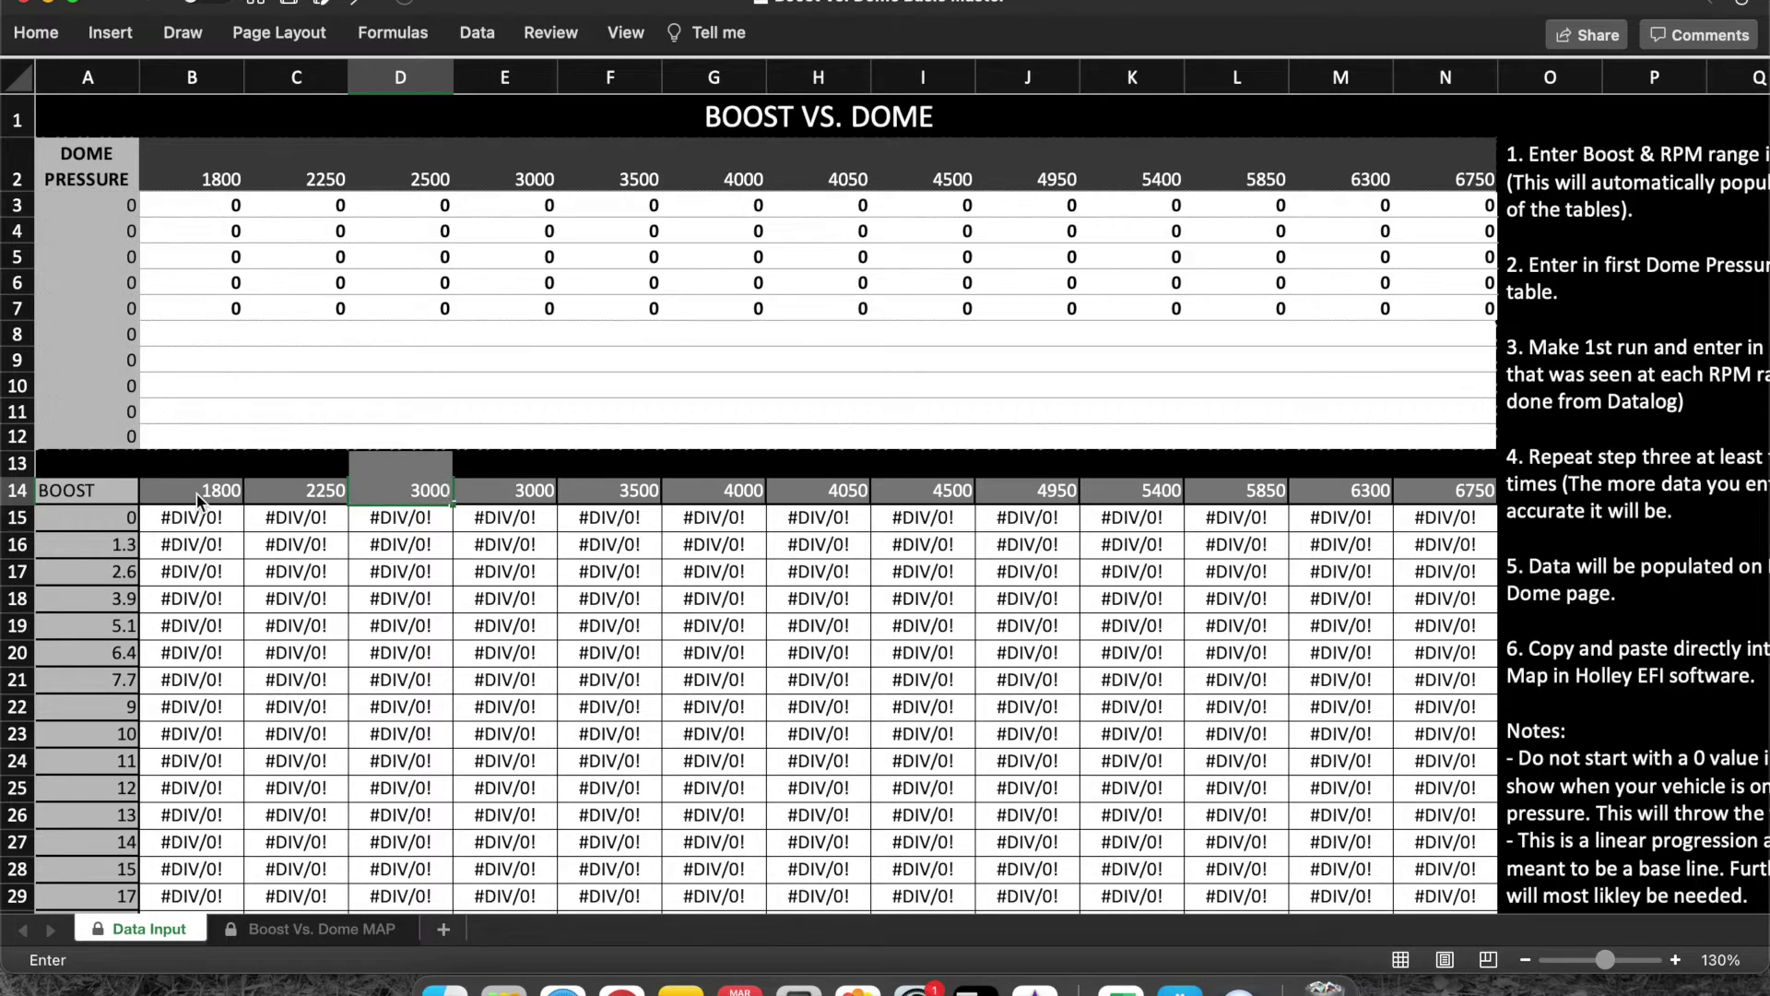
key(Tab)
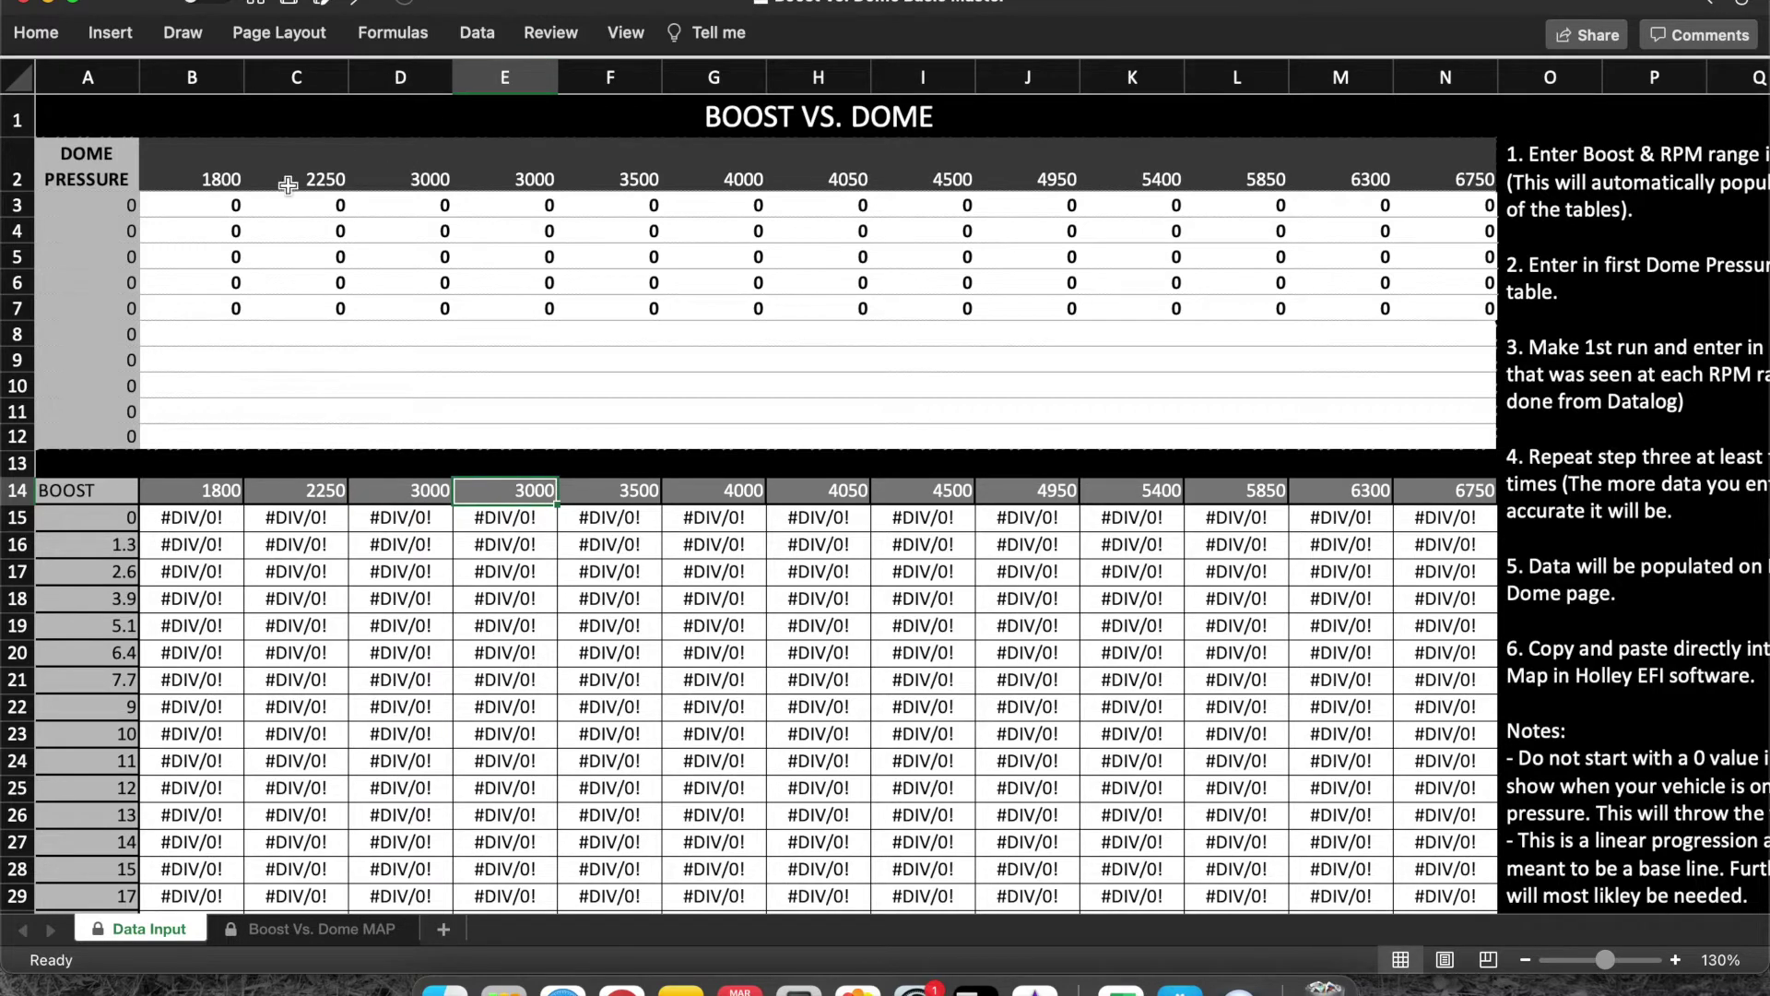
click(350, 930)
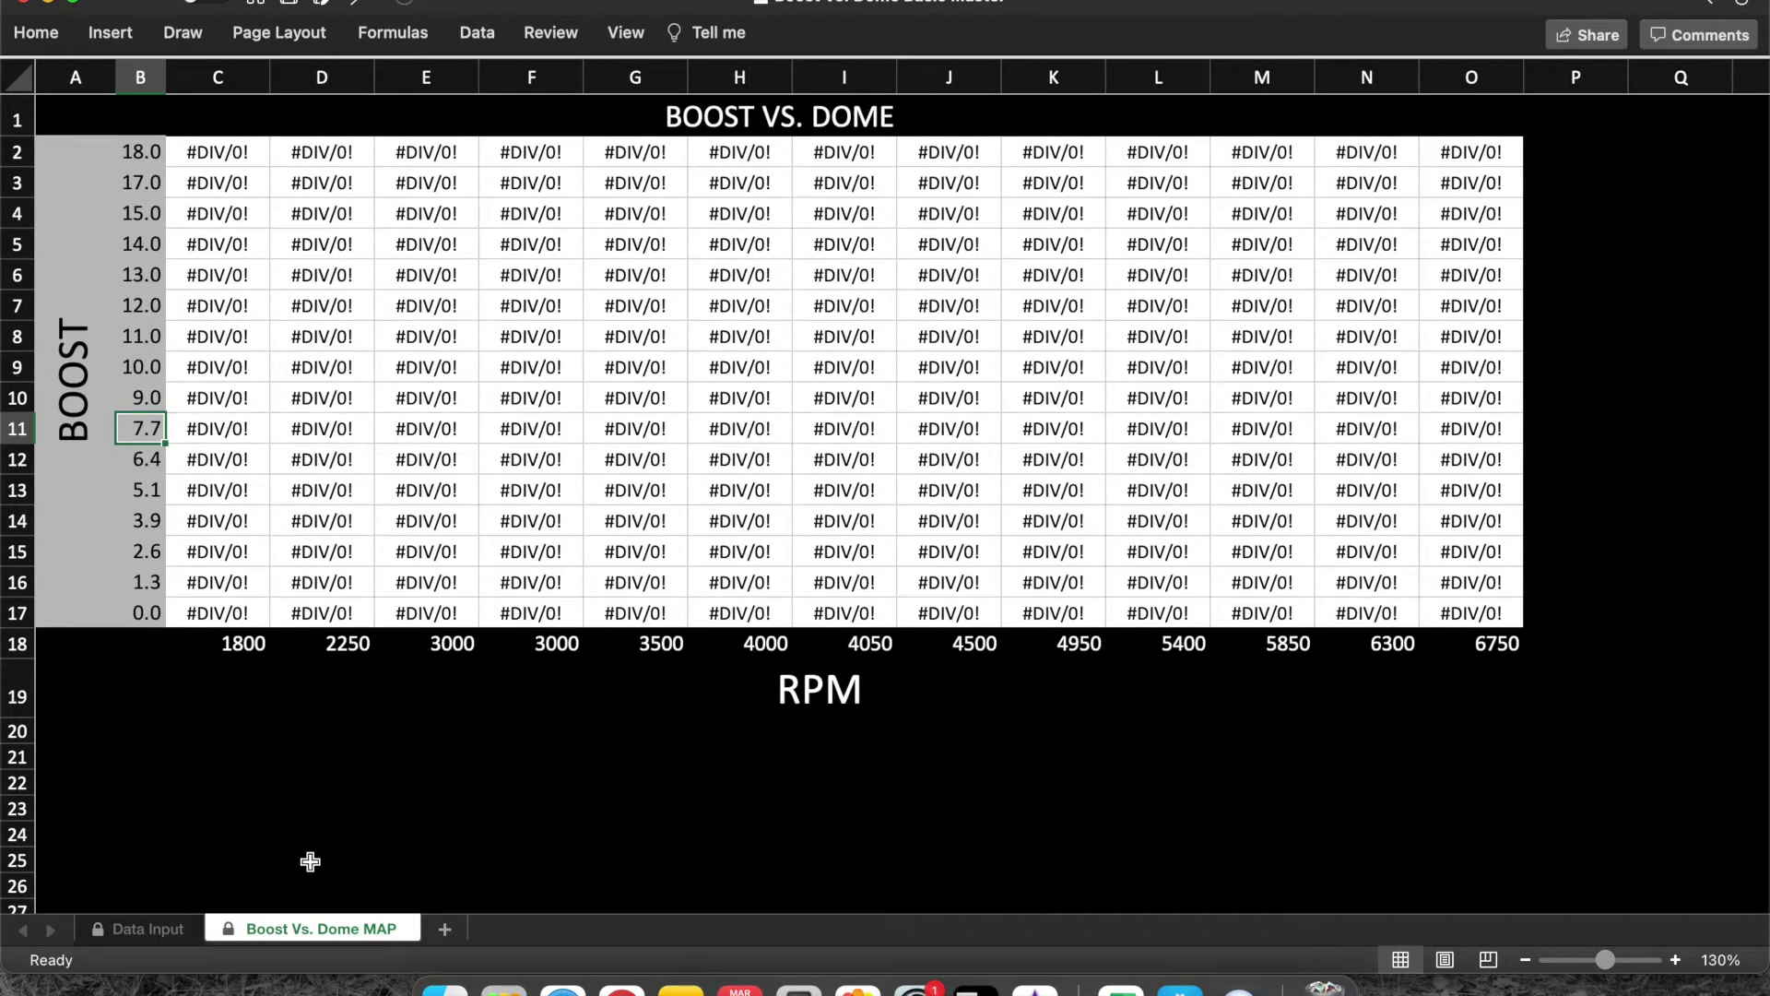
click(144, 929)
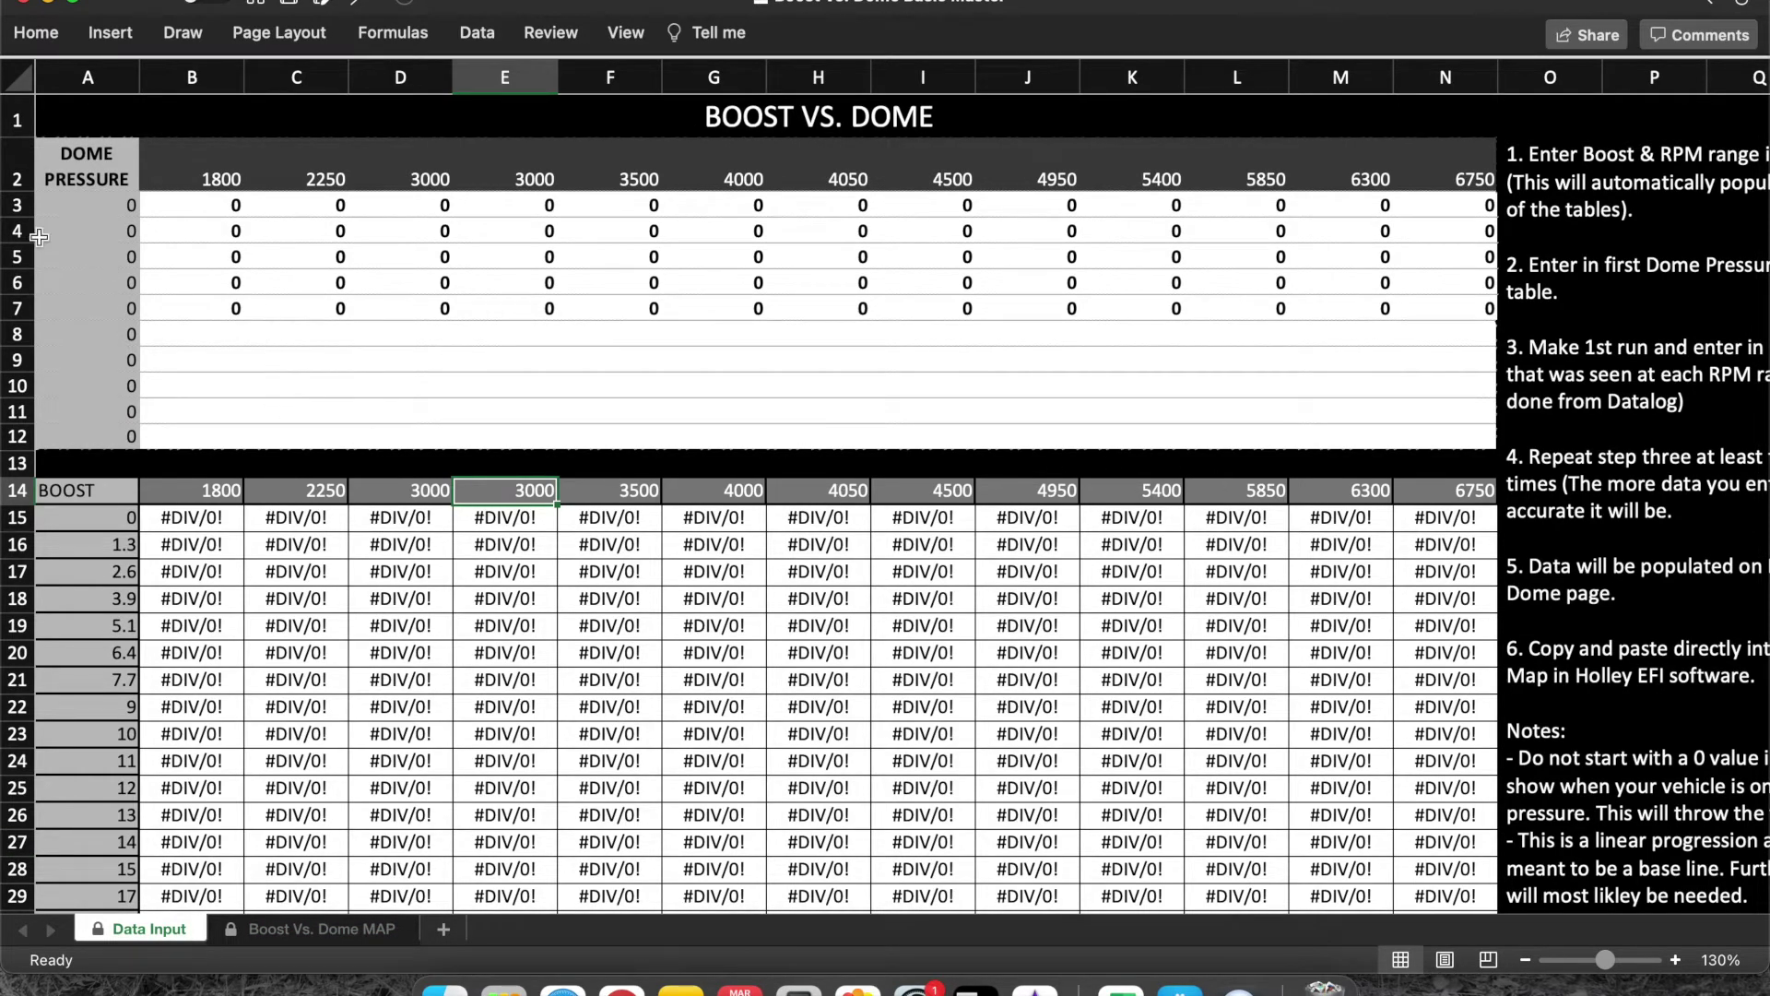
click(102, 204)
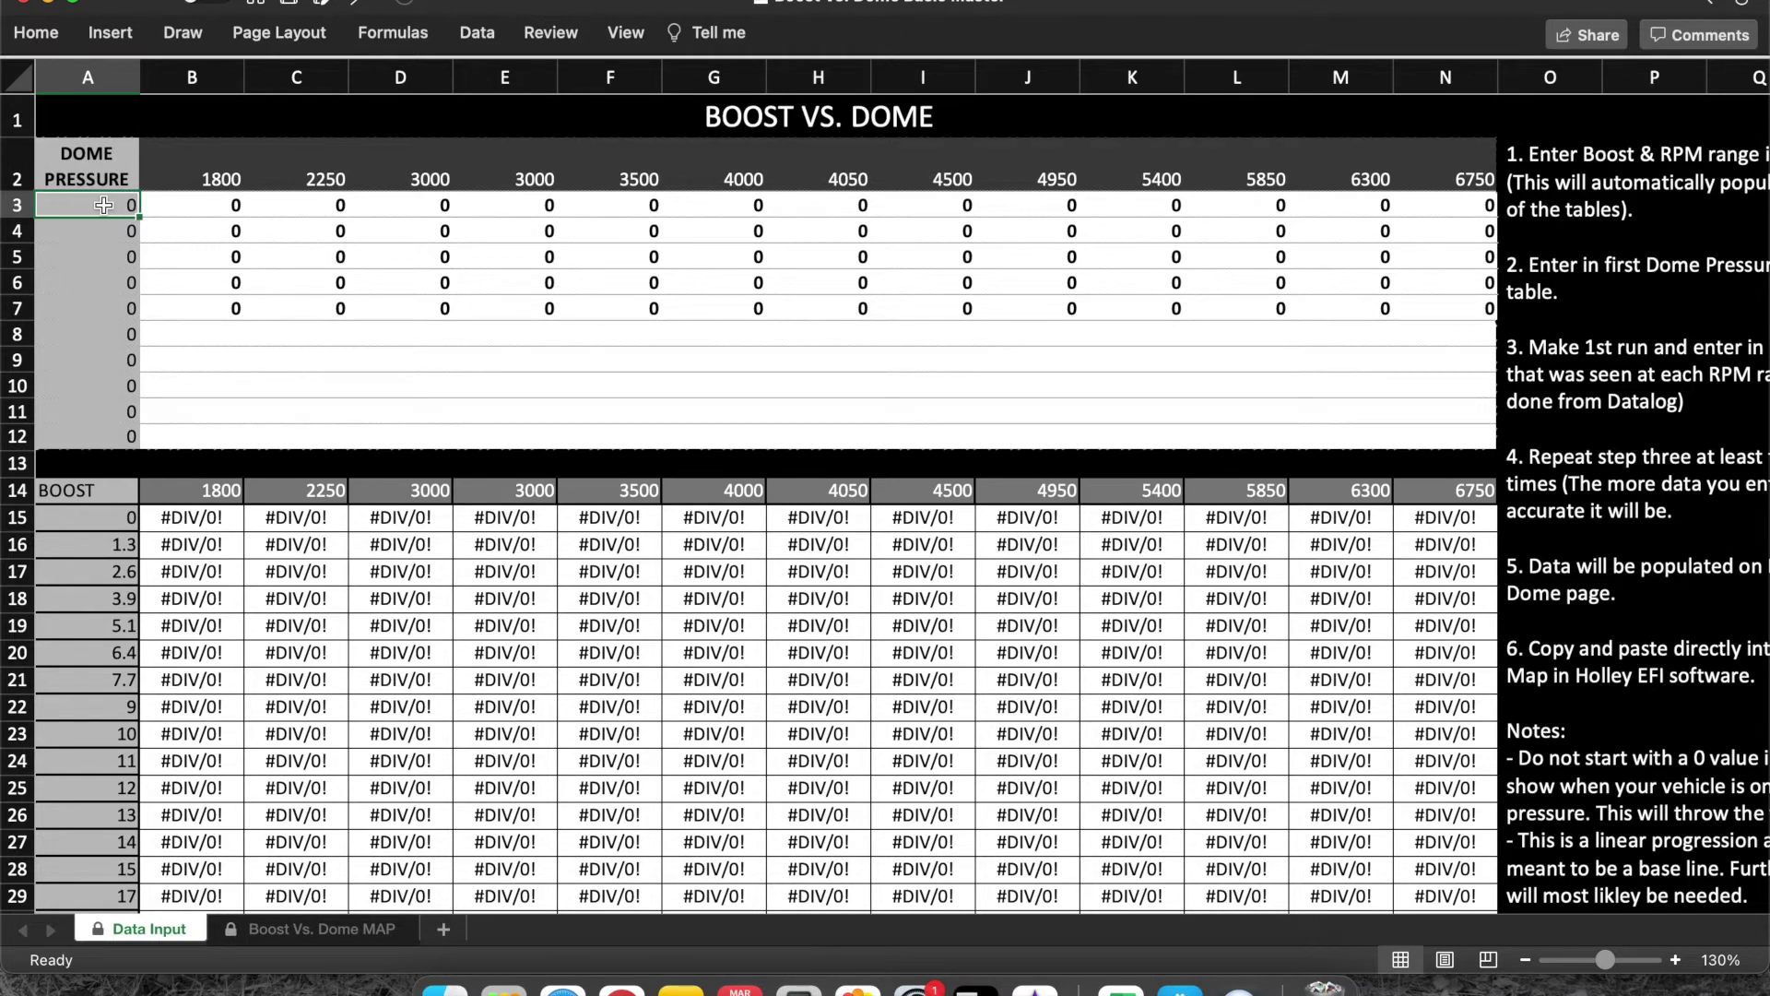
Enter dome pressure 2 in A3 and 7 in B3:F3, correcting a mistyped 78
text(2)
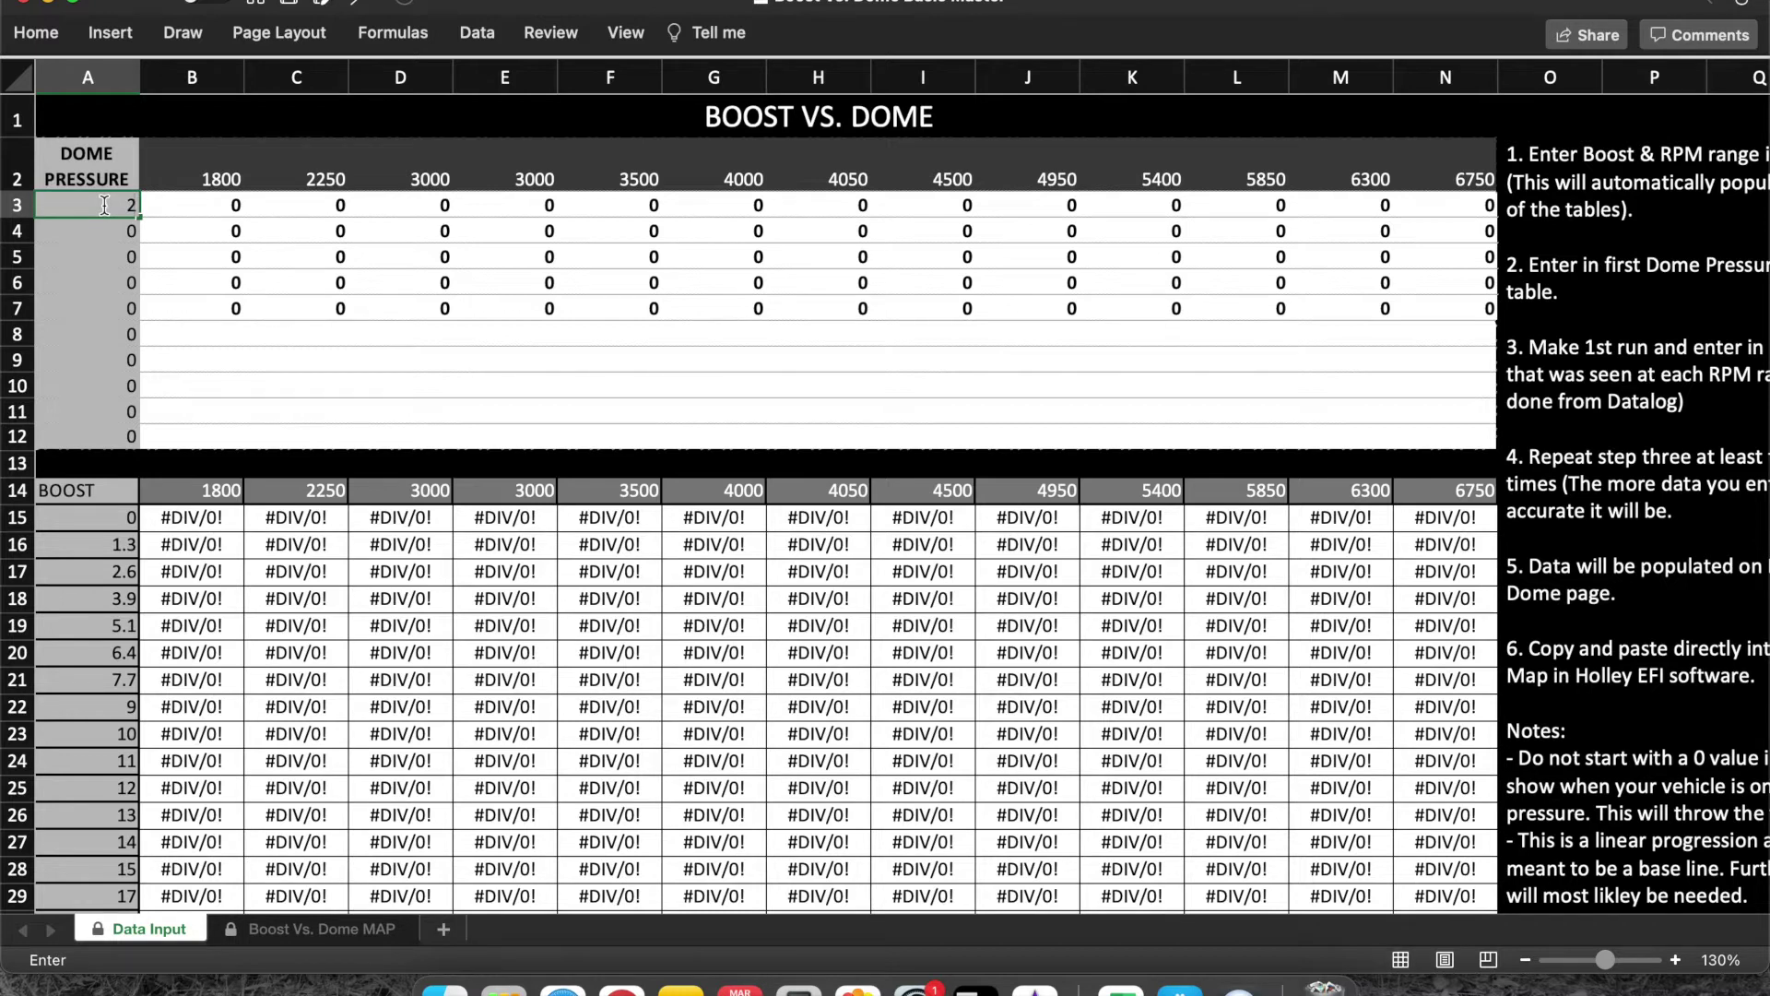
key(Tab)
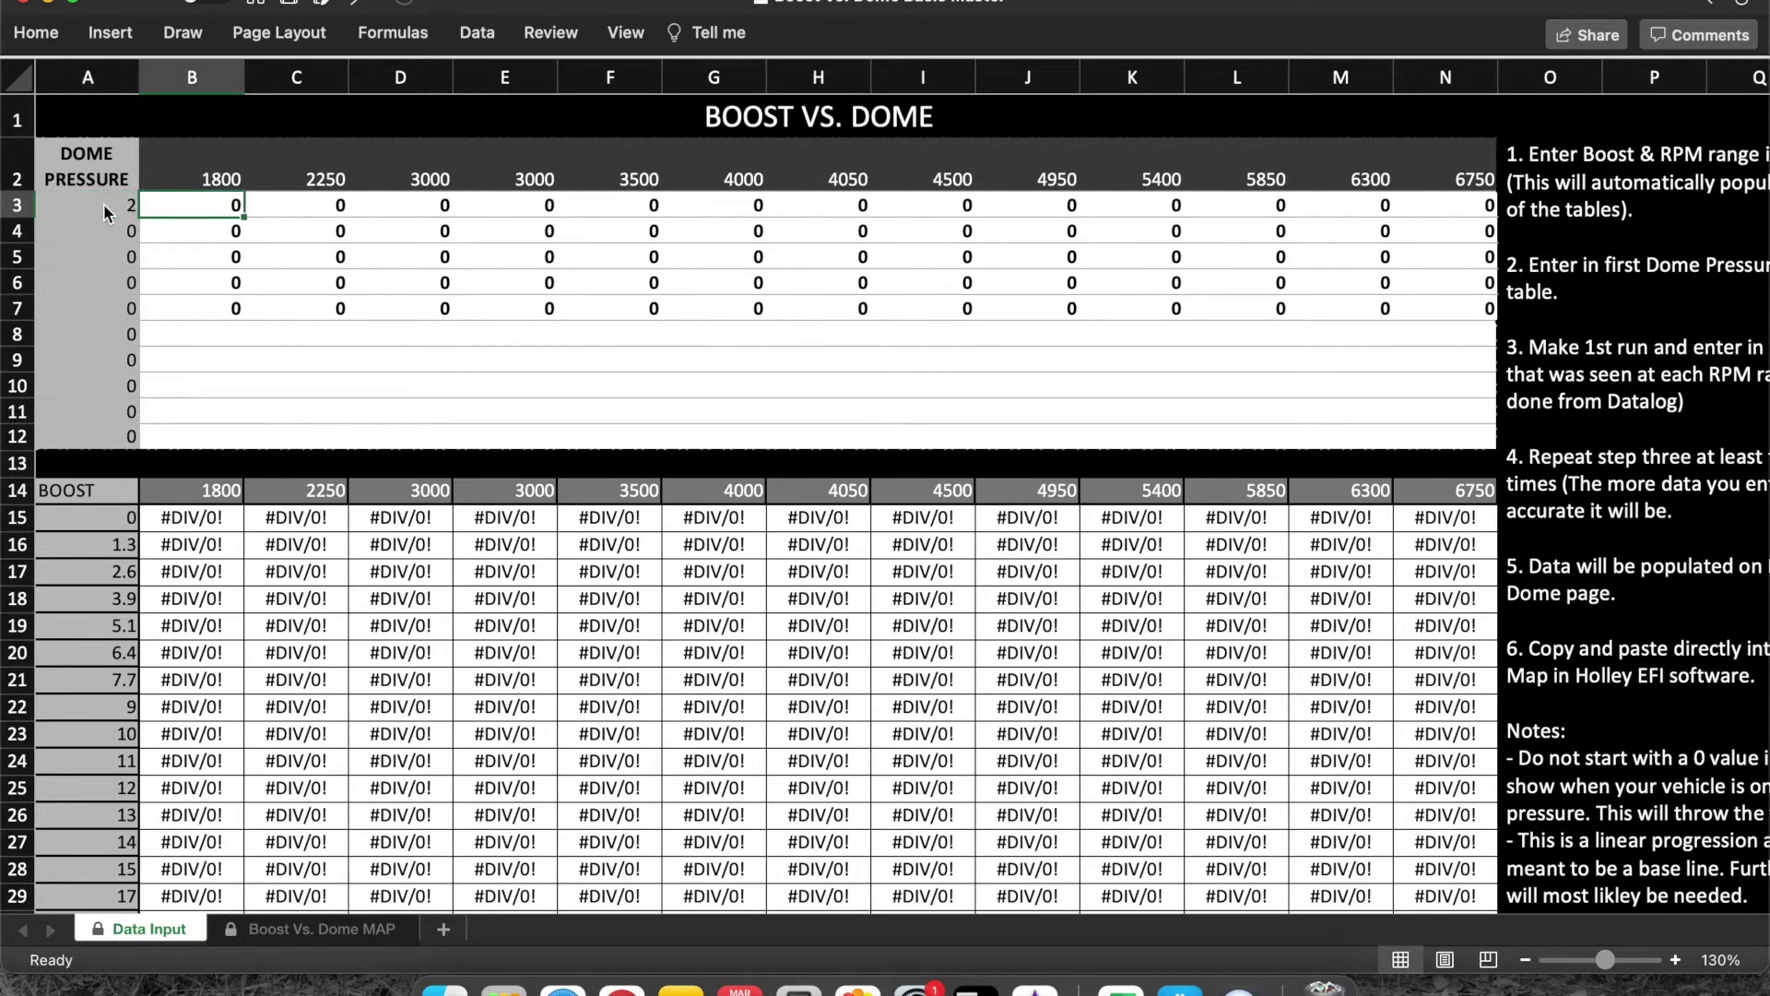
text(7)
key(Tab)
text(7)
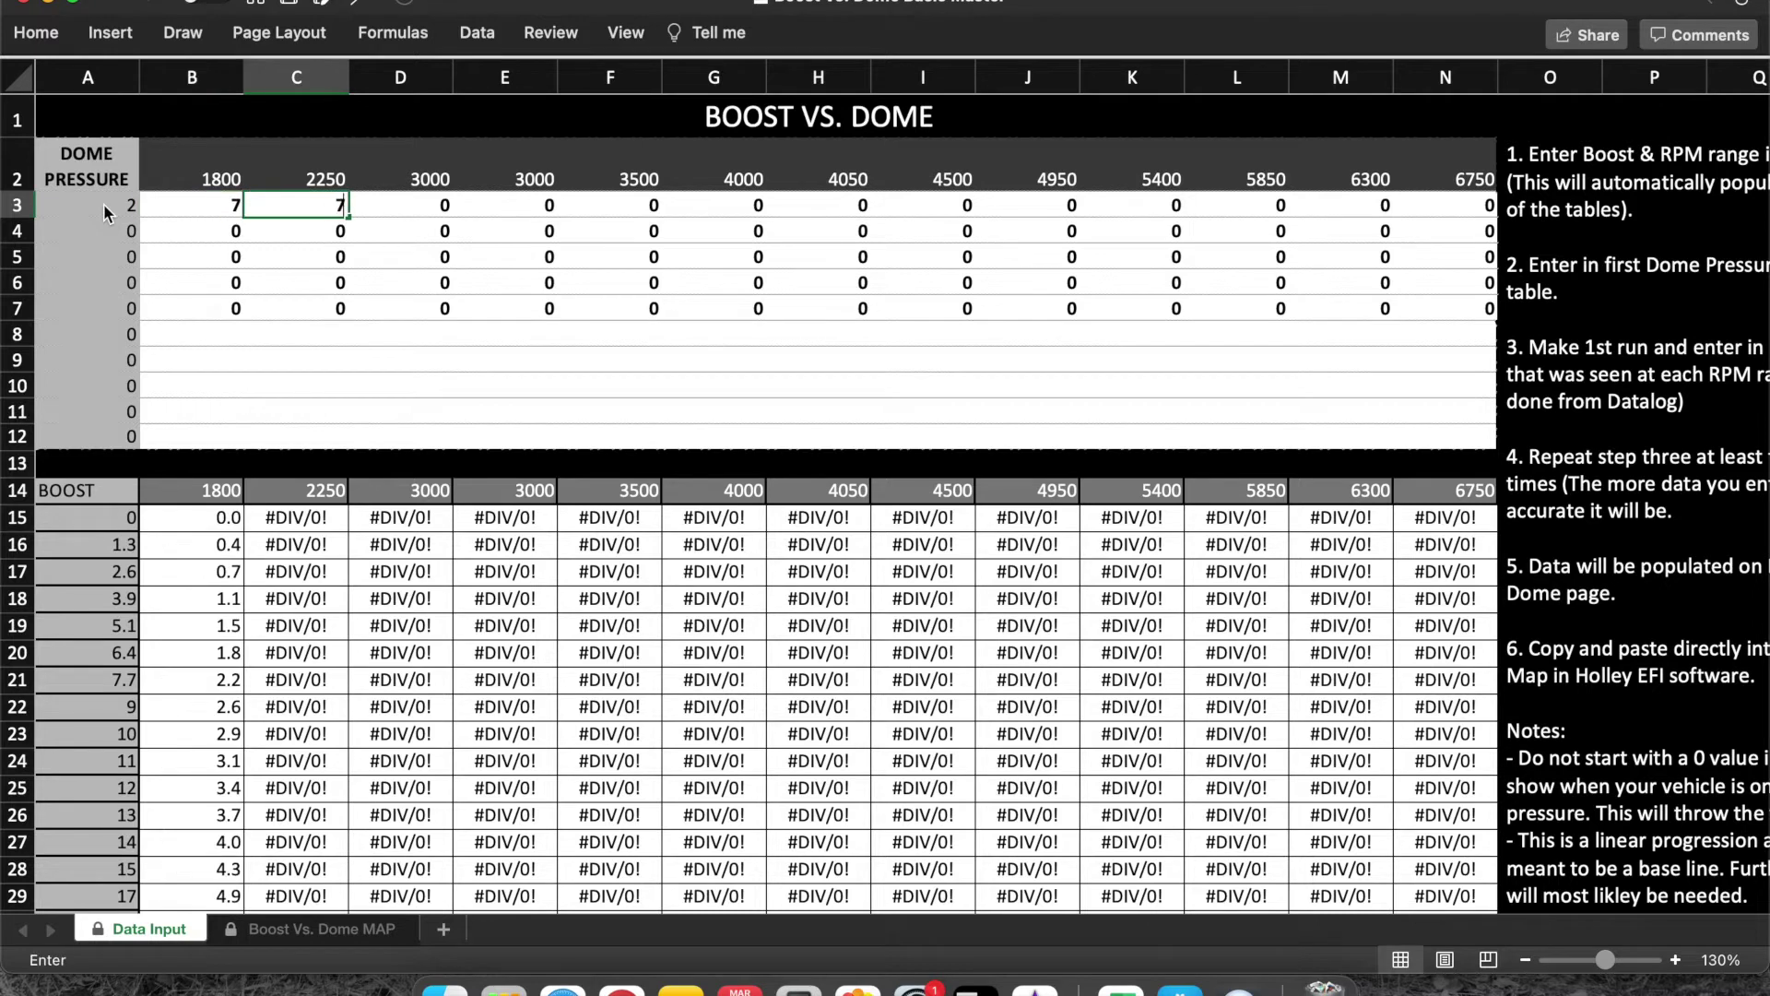
key(Tab)
text(78)
key(Tab)
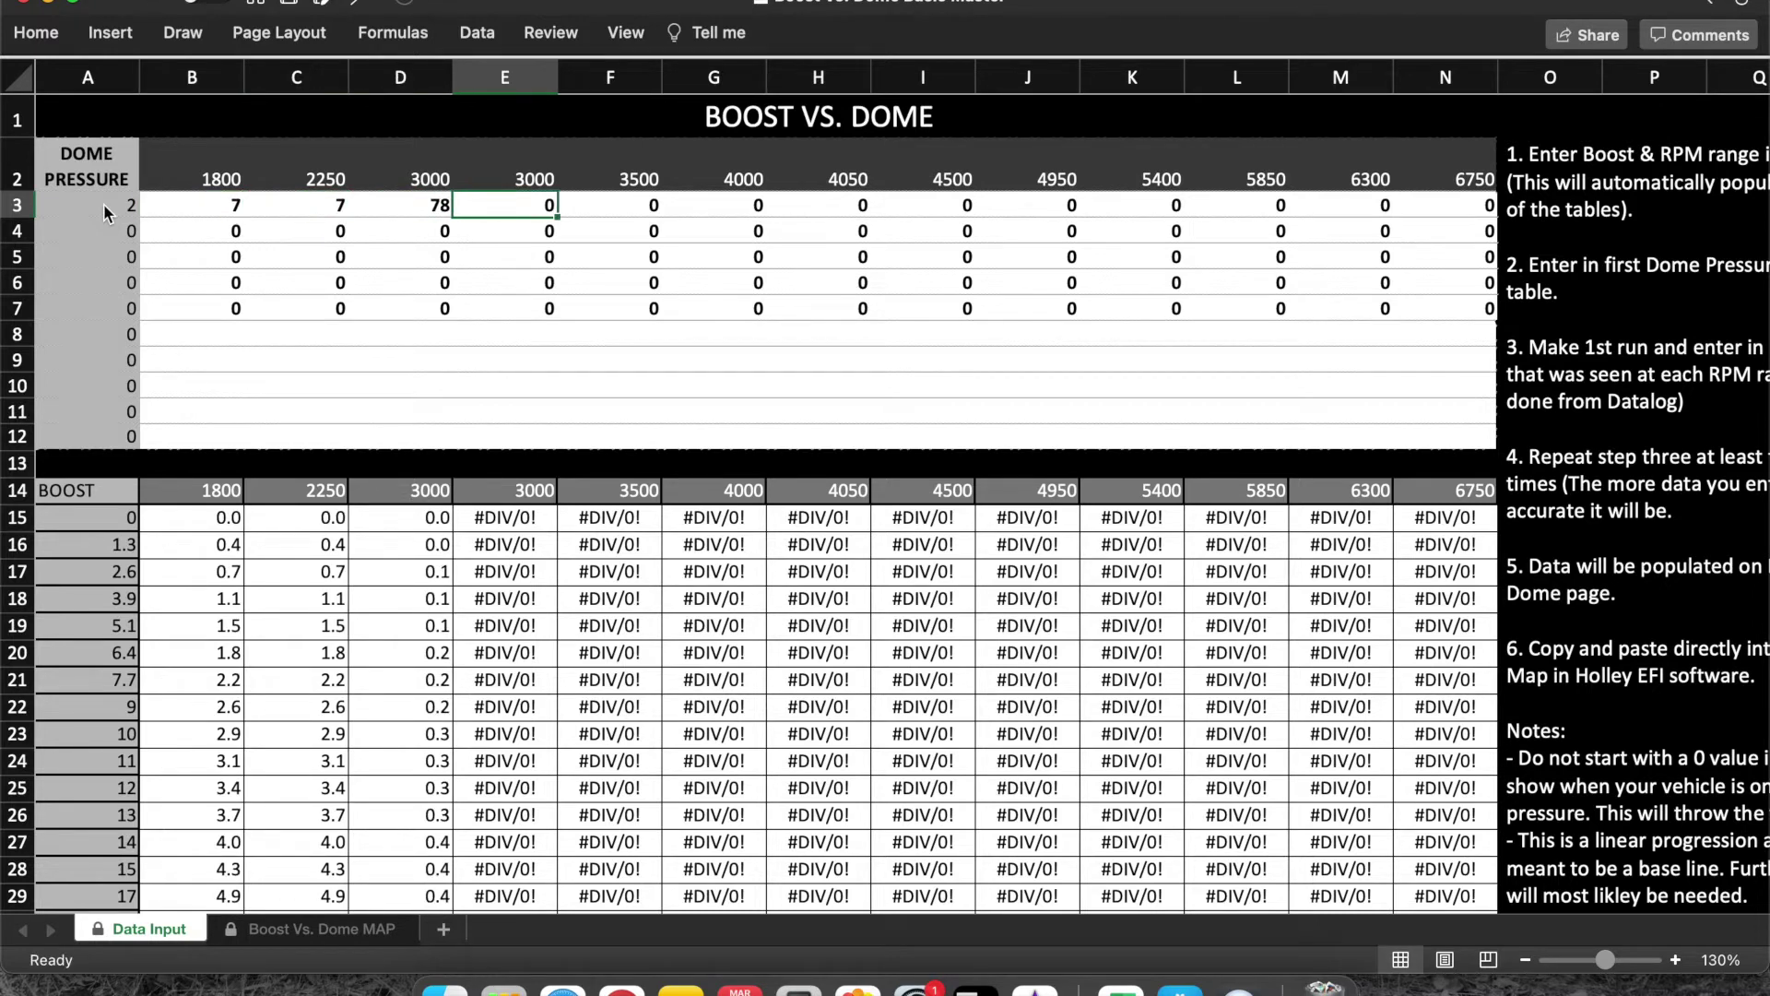
key(Left)
text(7)
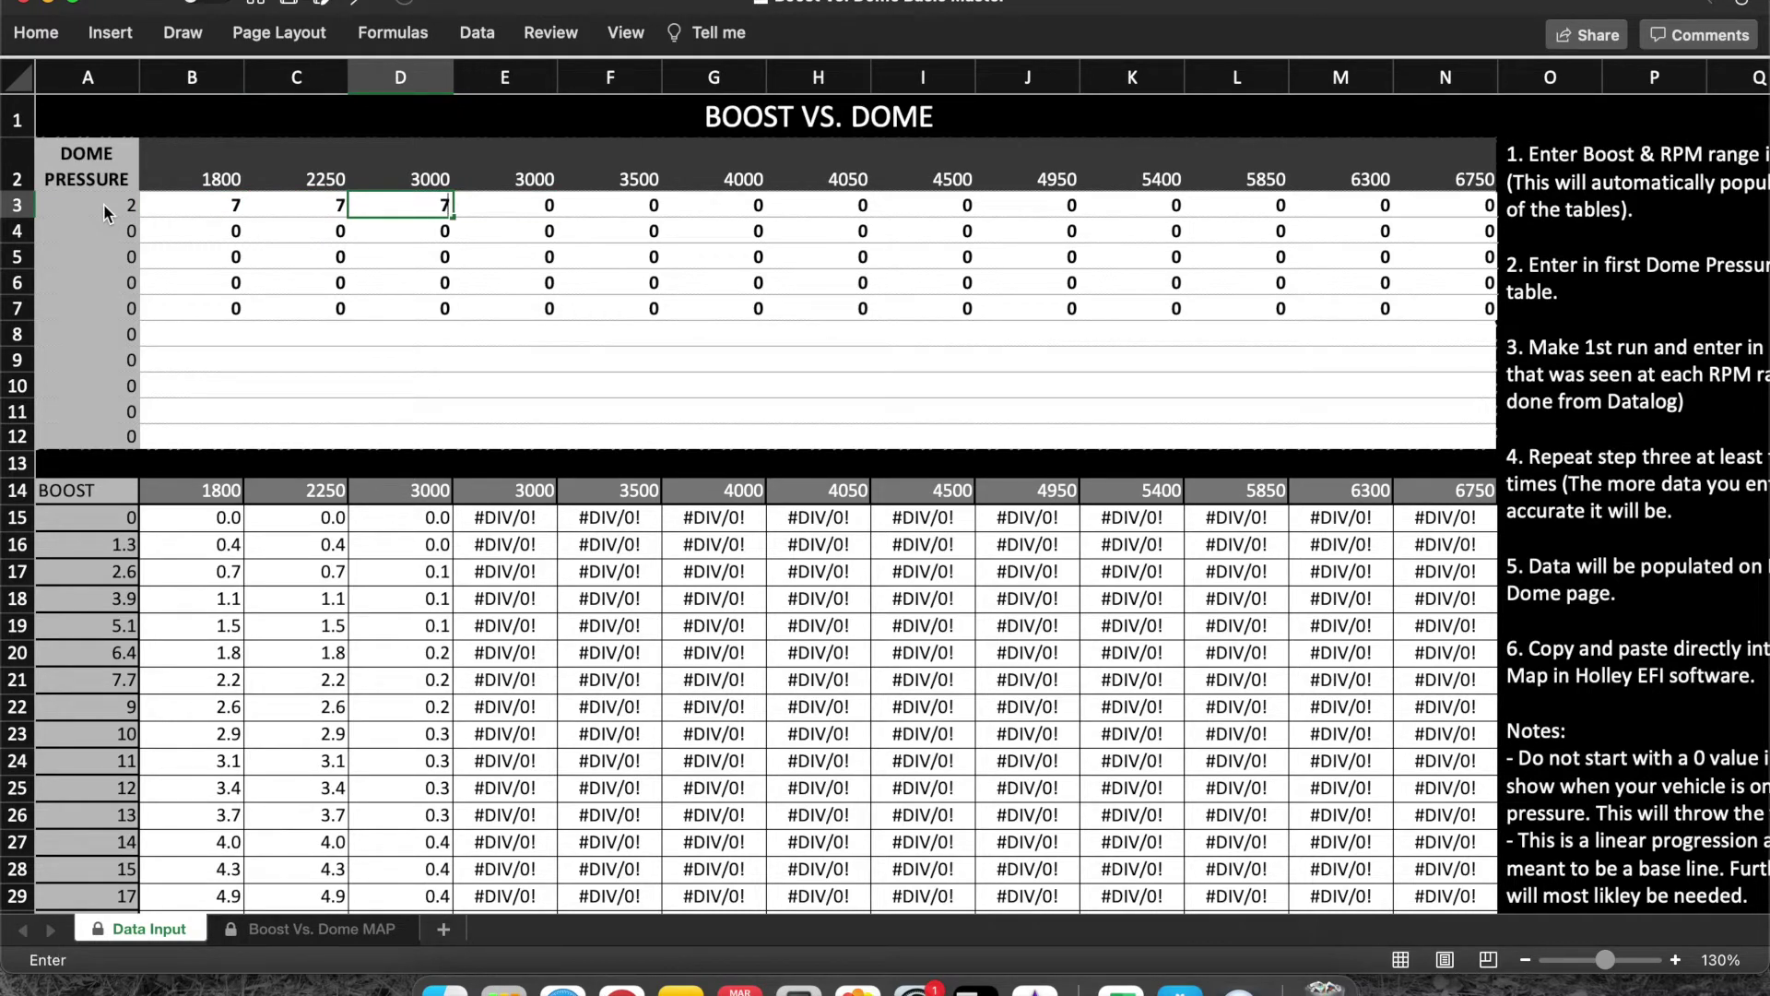
key(Tab)
text(7)
key(Tab)
text(7)
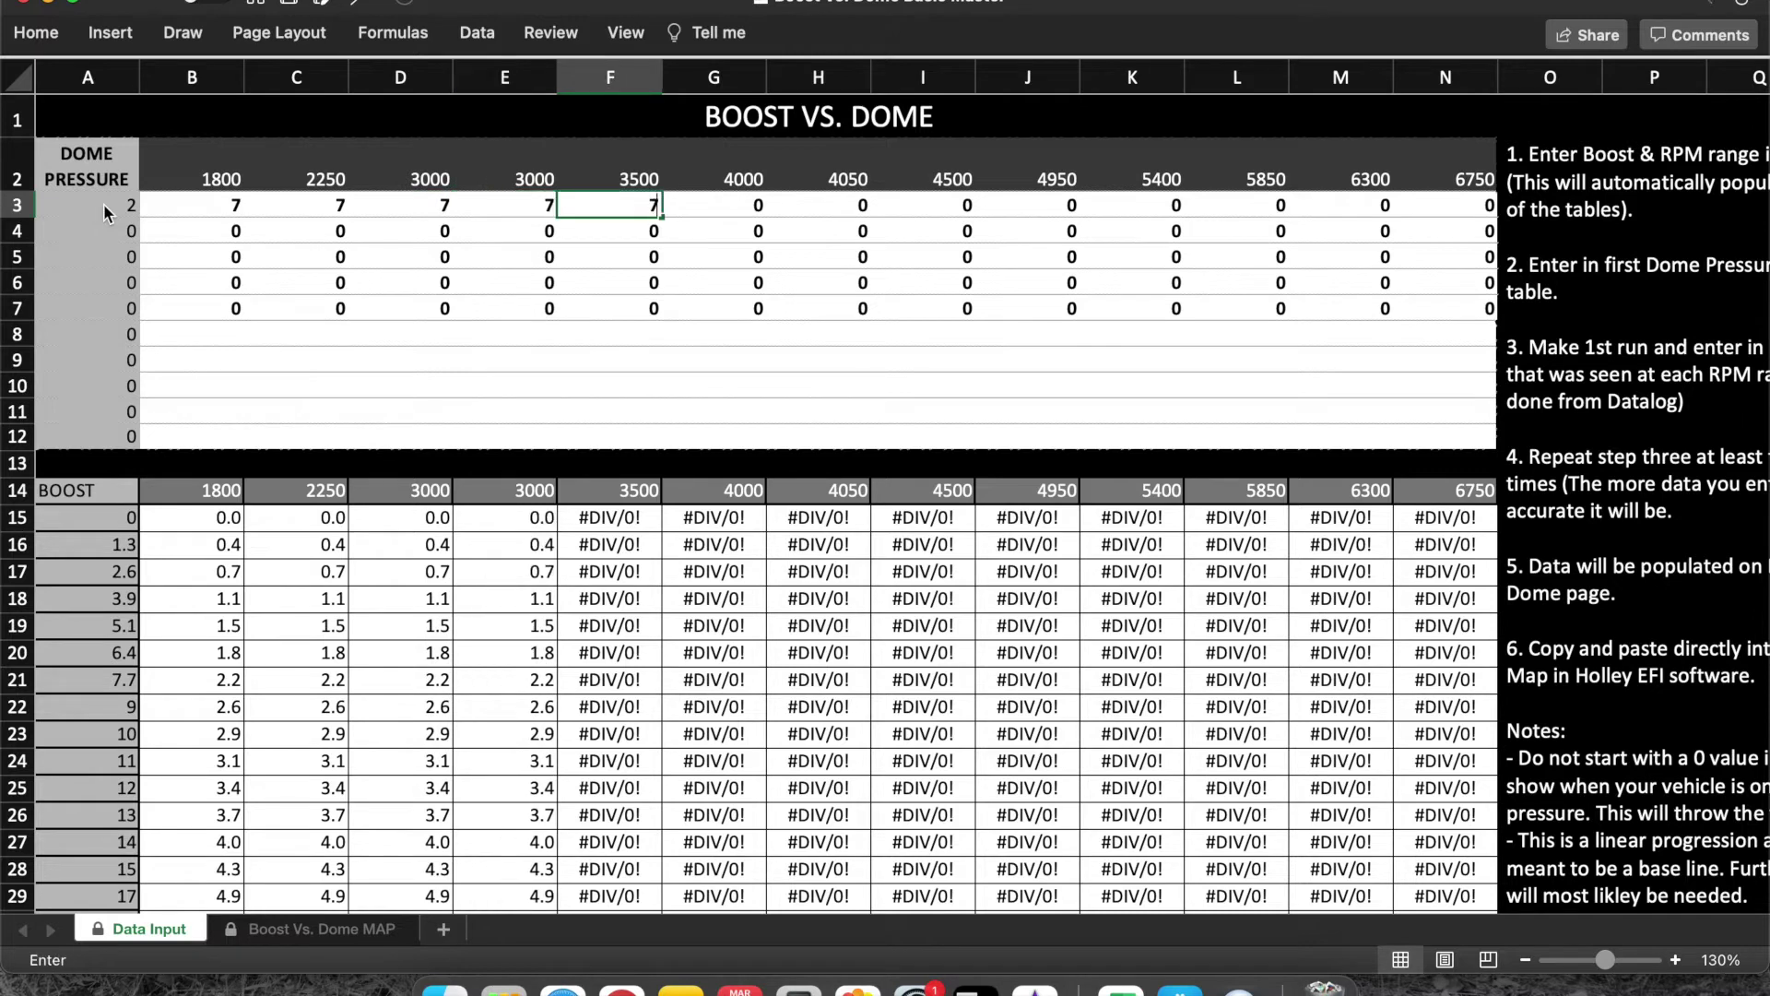
key(Tab)
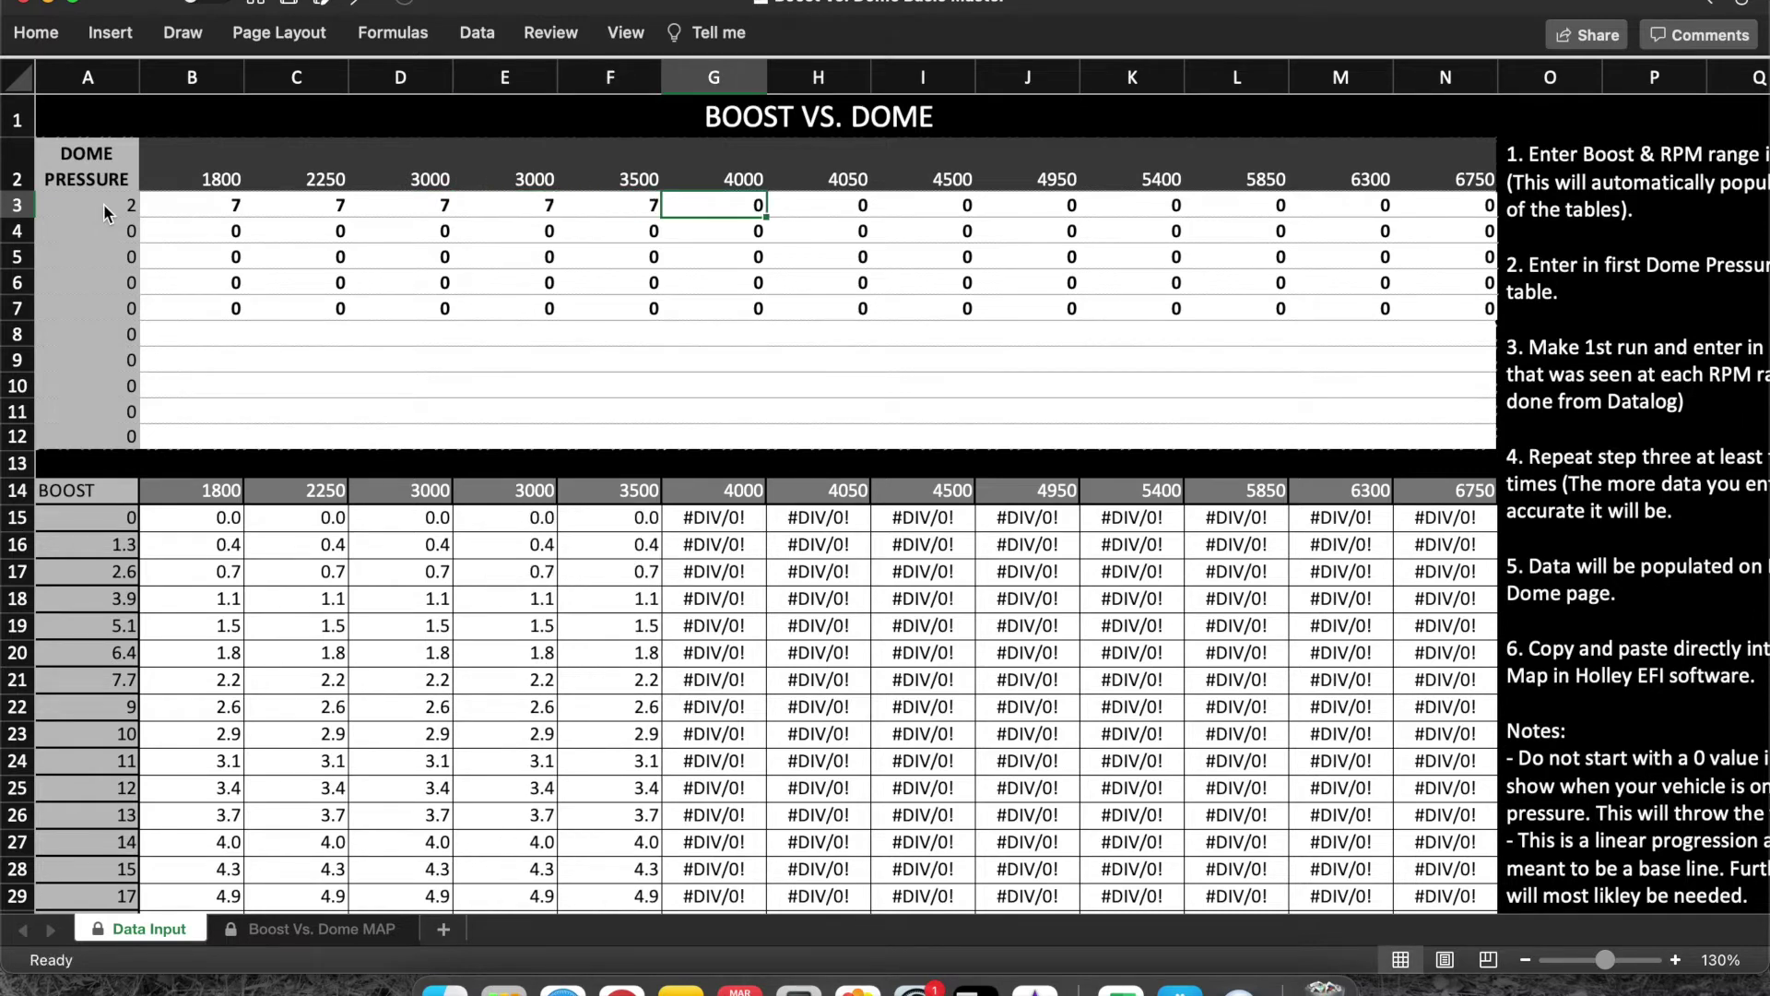
Fill G3:N3 with 6 for every RPM column above 3500 through 6750
text(6)
key(Tab)
text(6)
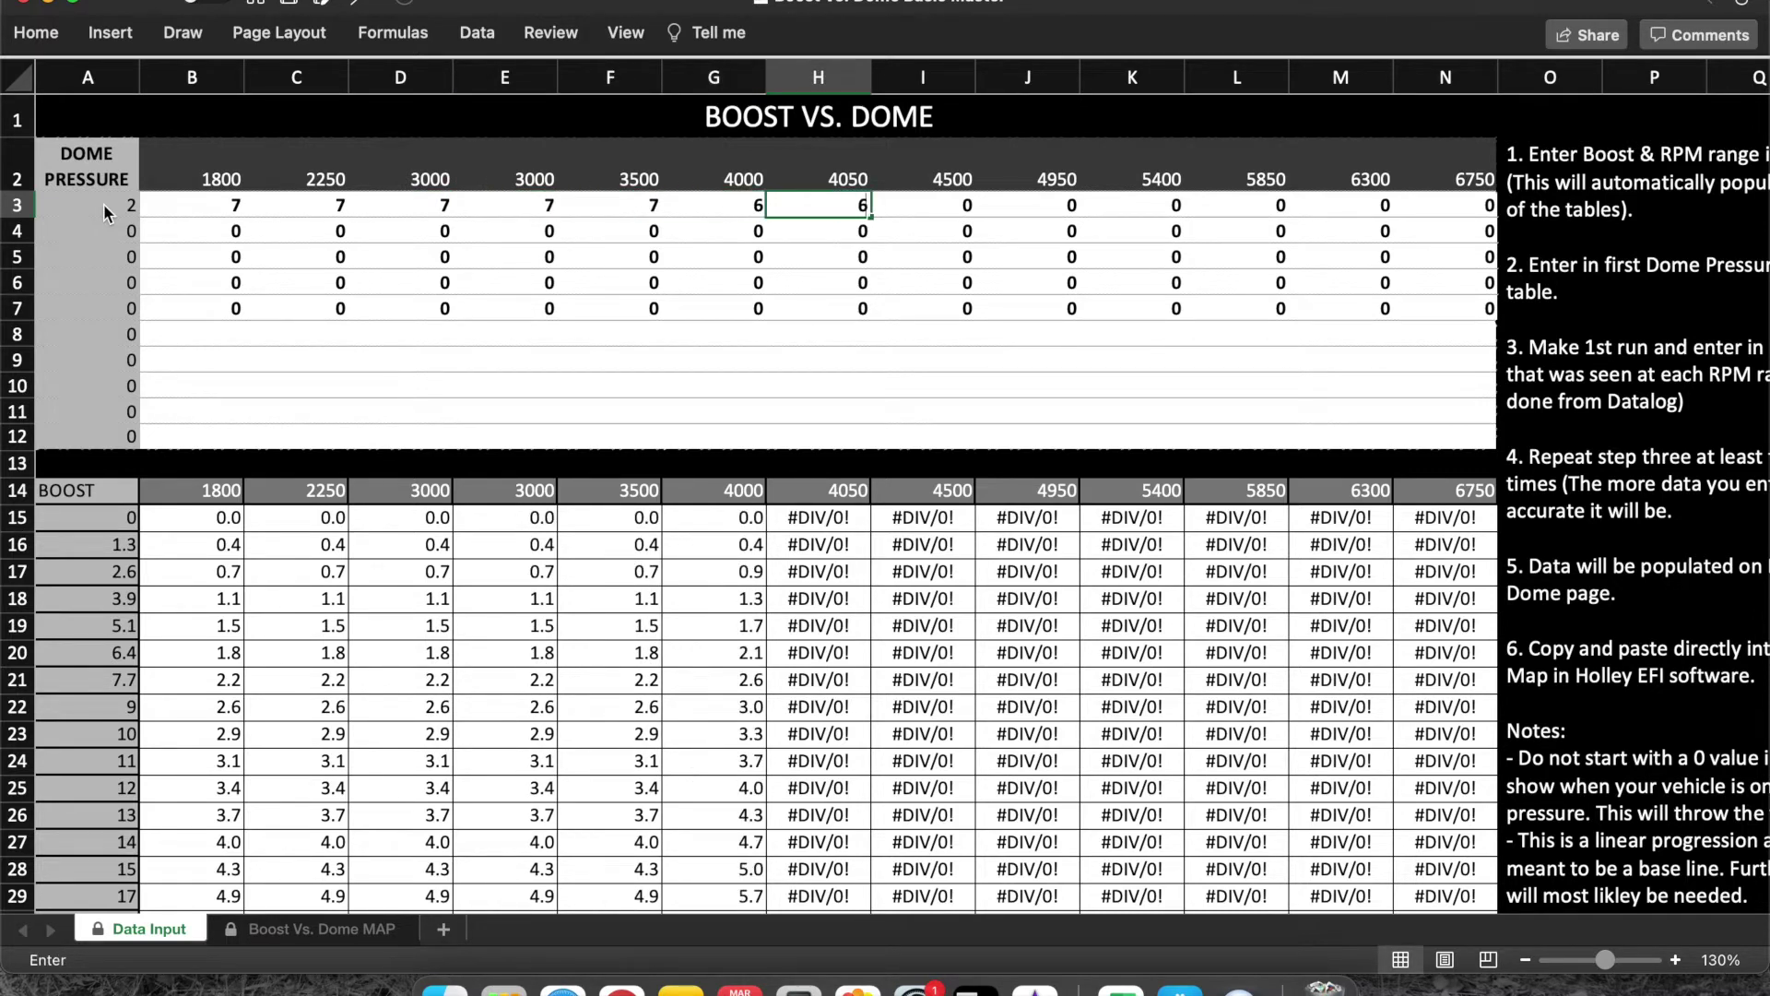
key(Tab)
text(6)
key(Tab)
text(6)
key(Tab)
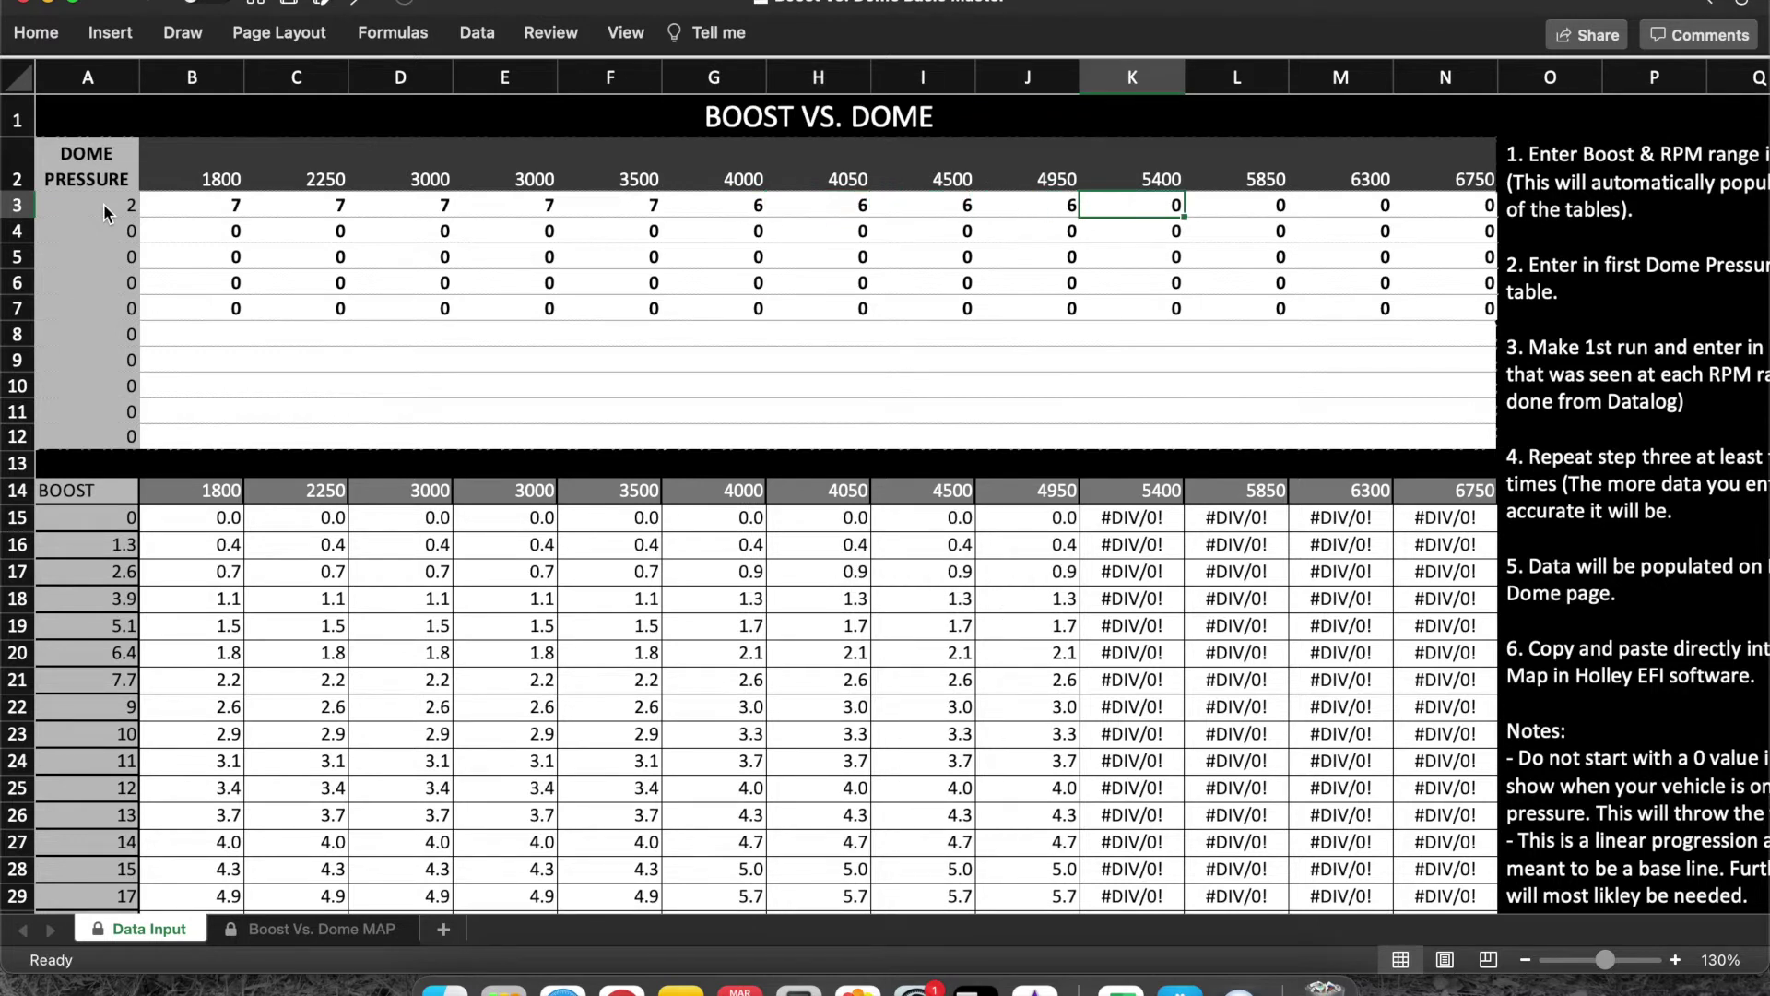
text(6)
key(Tab)
text(6)
key(Tab)
text(6)
key(Tab)
text(6)
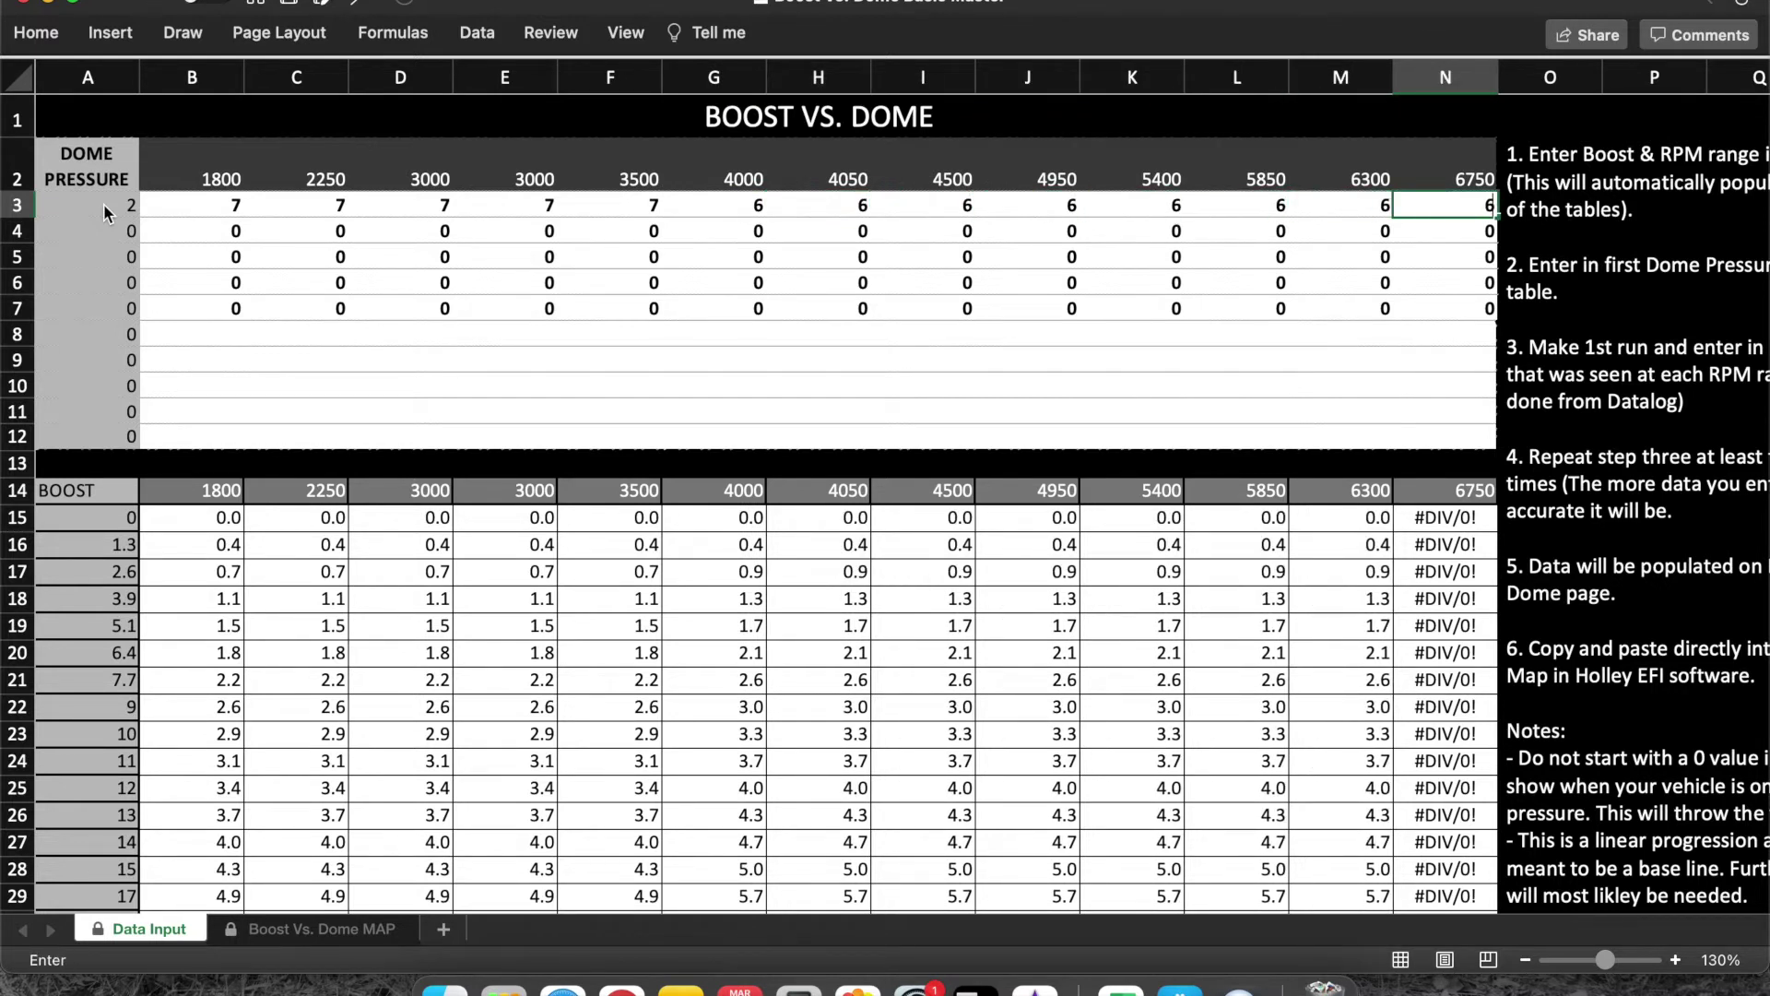
key(Return)
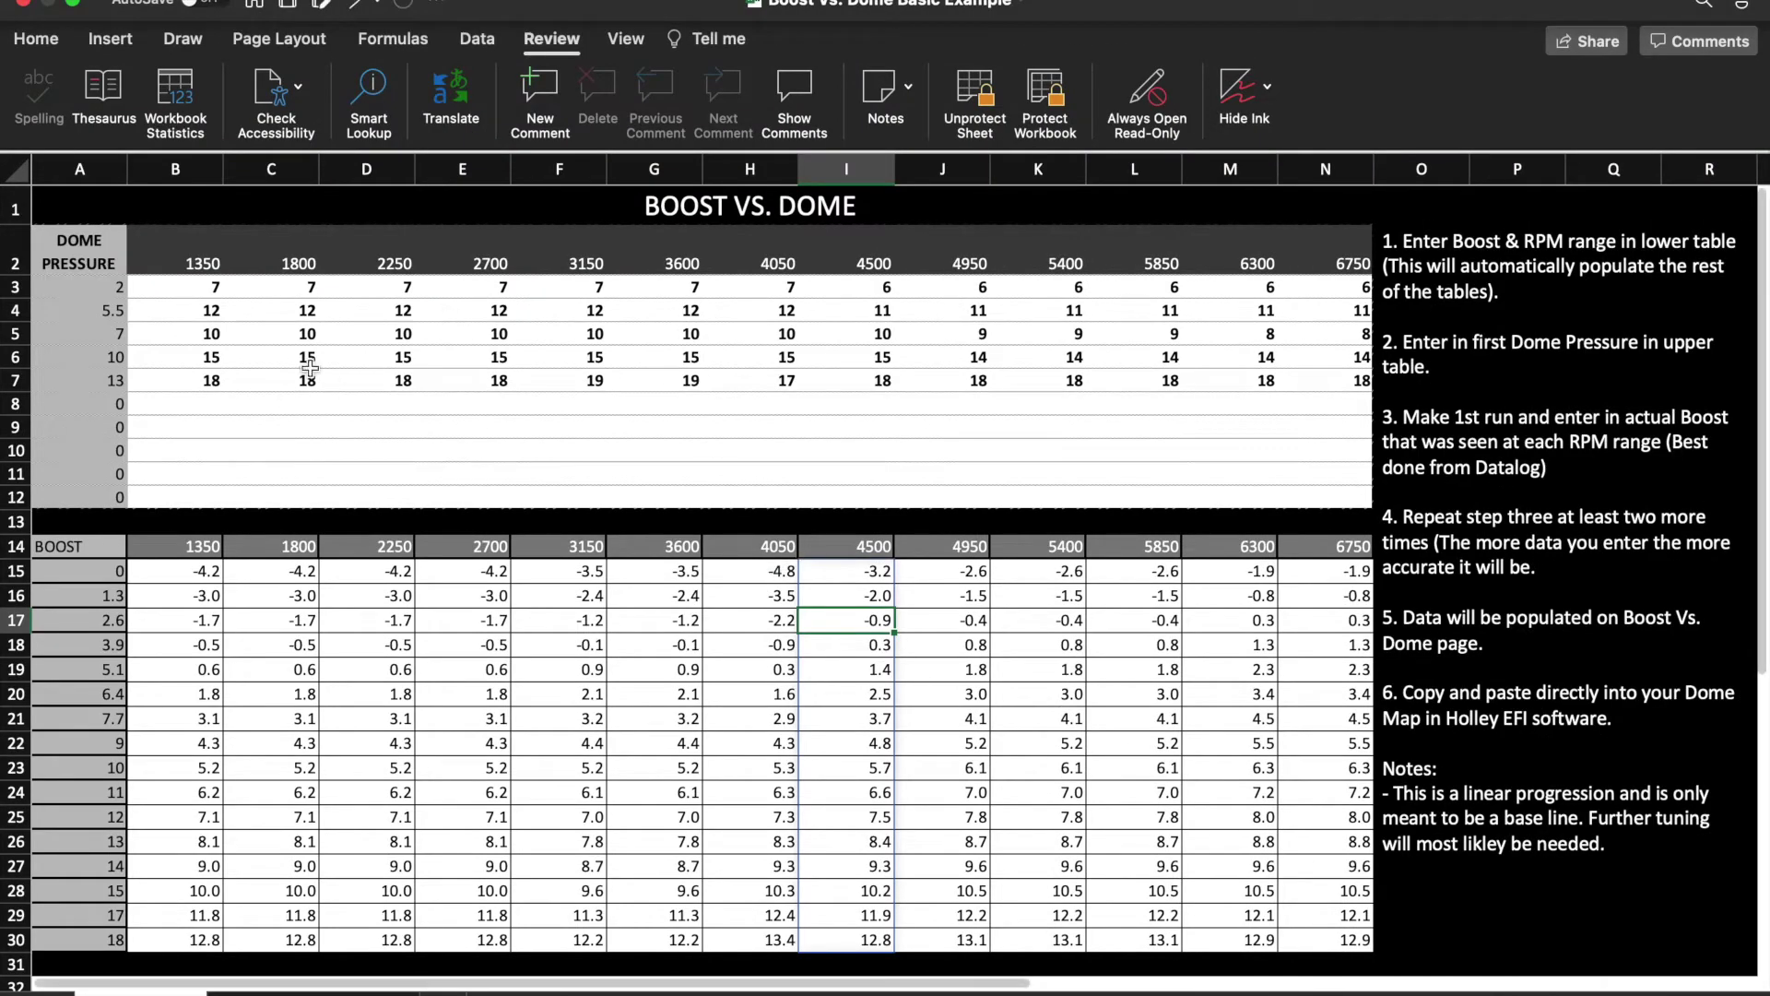
Copy the five dome-pressure rows A3:N7 from the Basic Example workbook's upper table
click(361, 335)
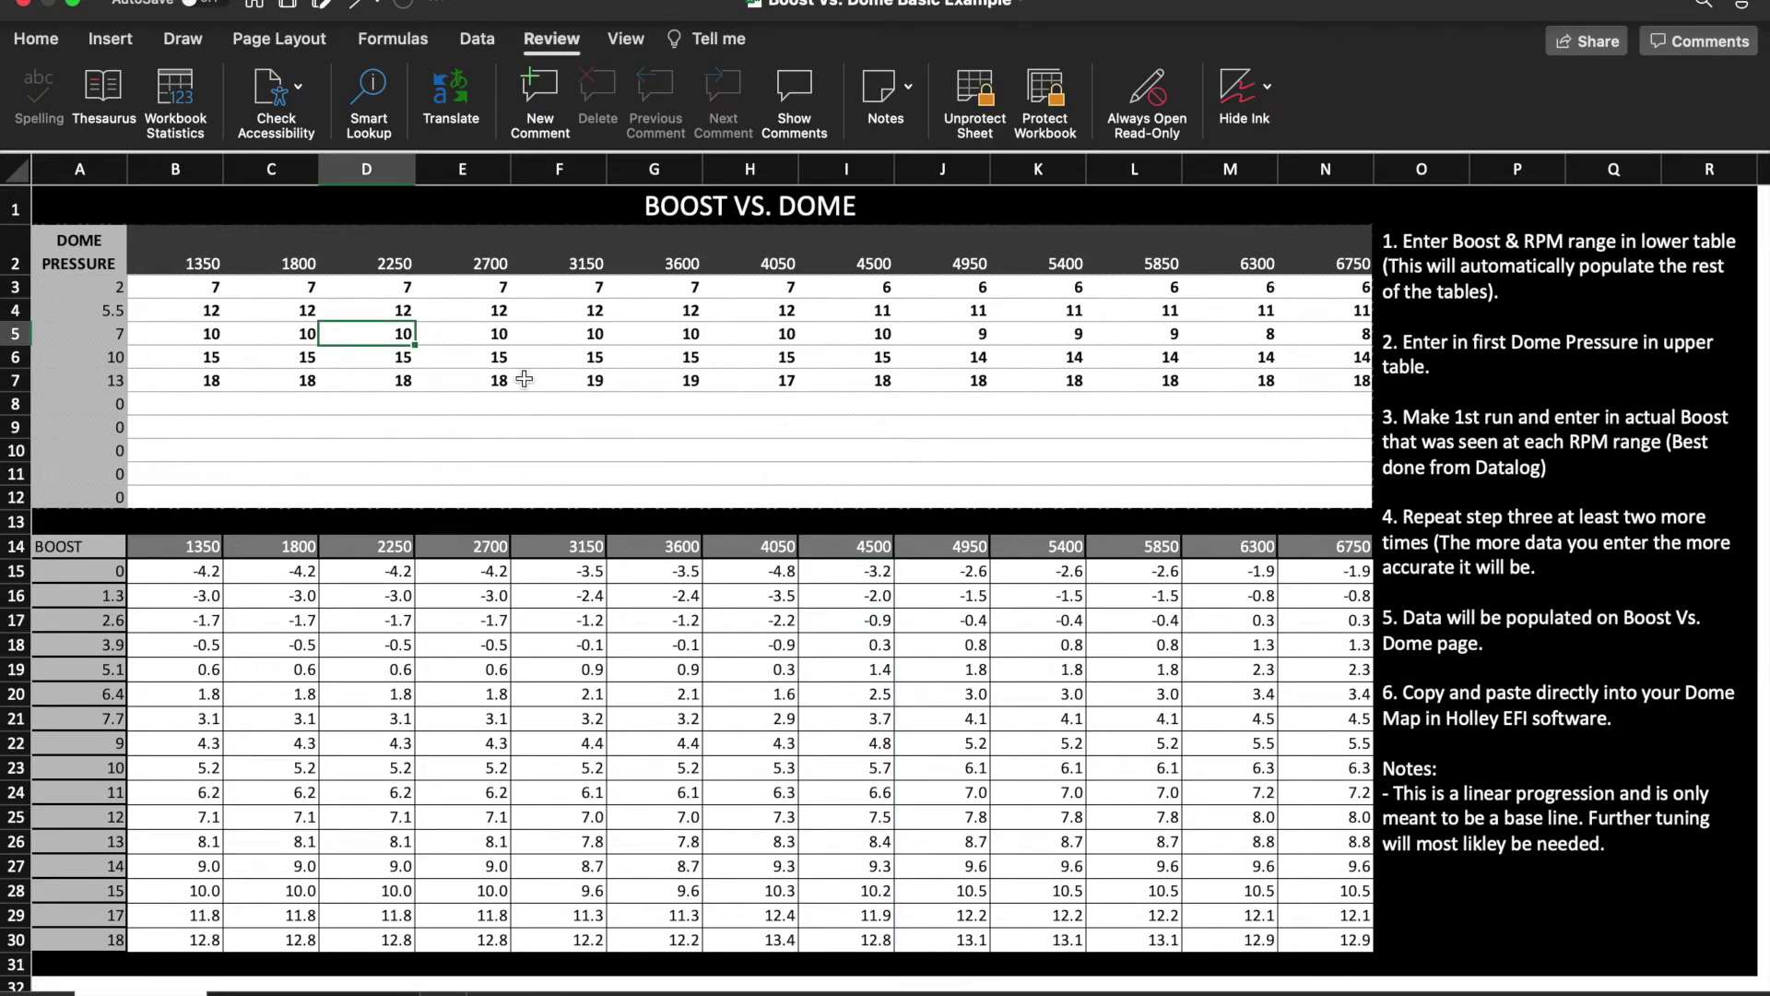
scroll(825, 713, down, 4)
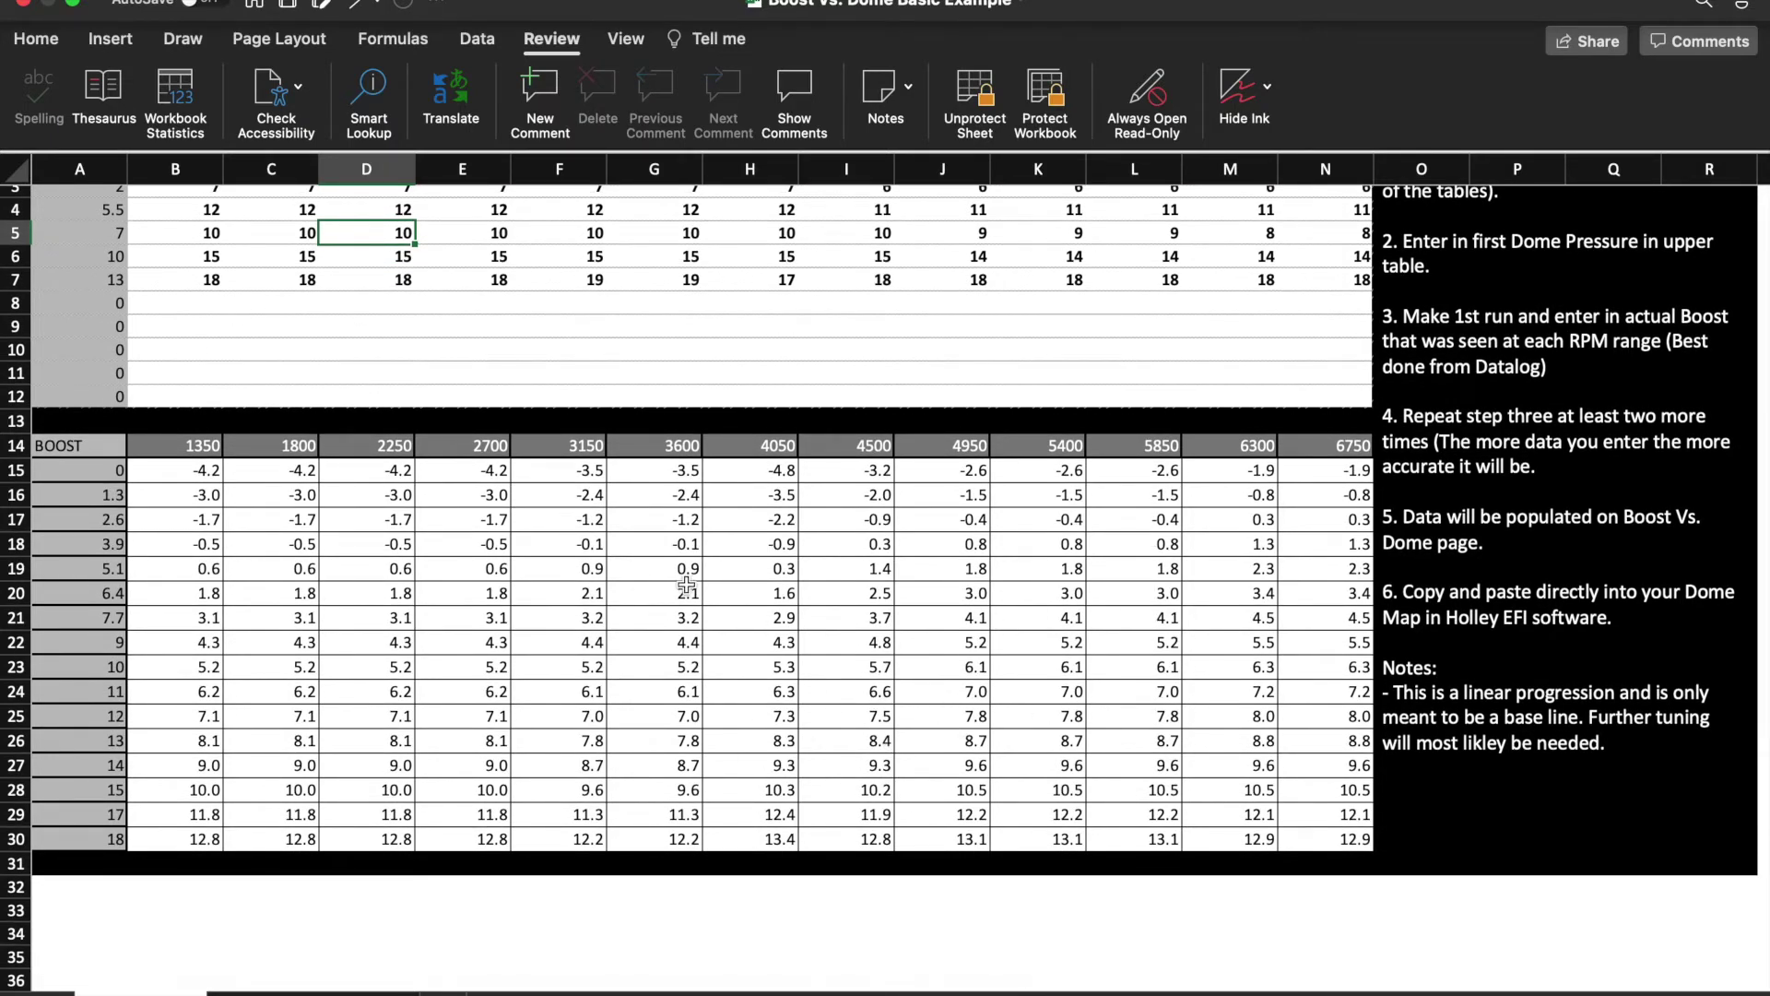
scroll(687, 604, up, 4)
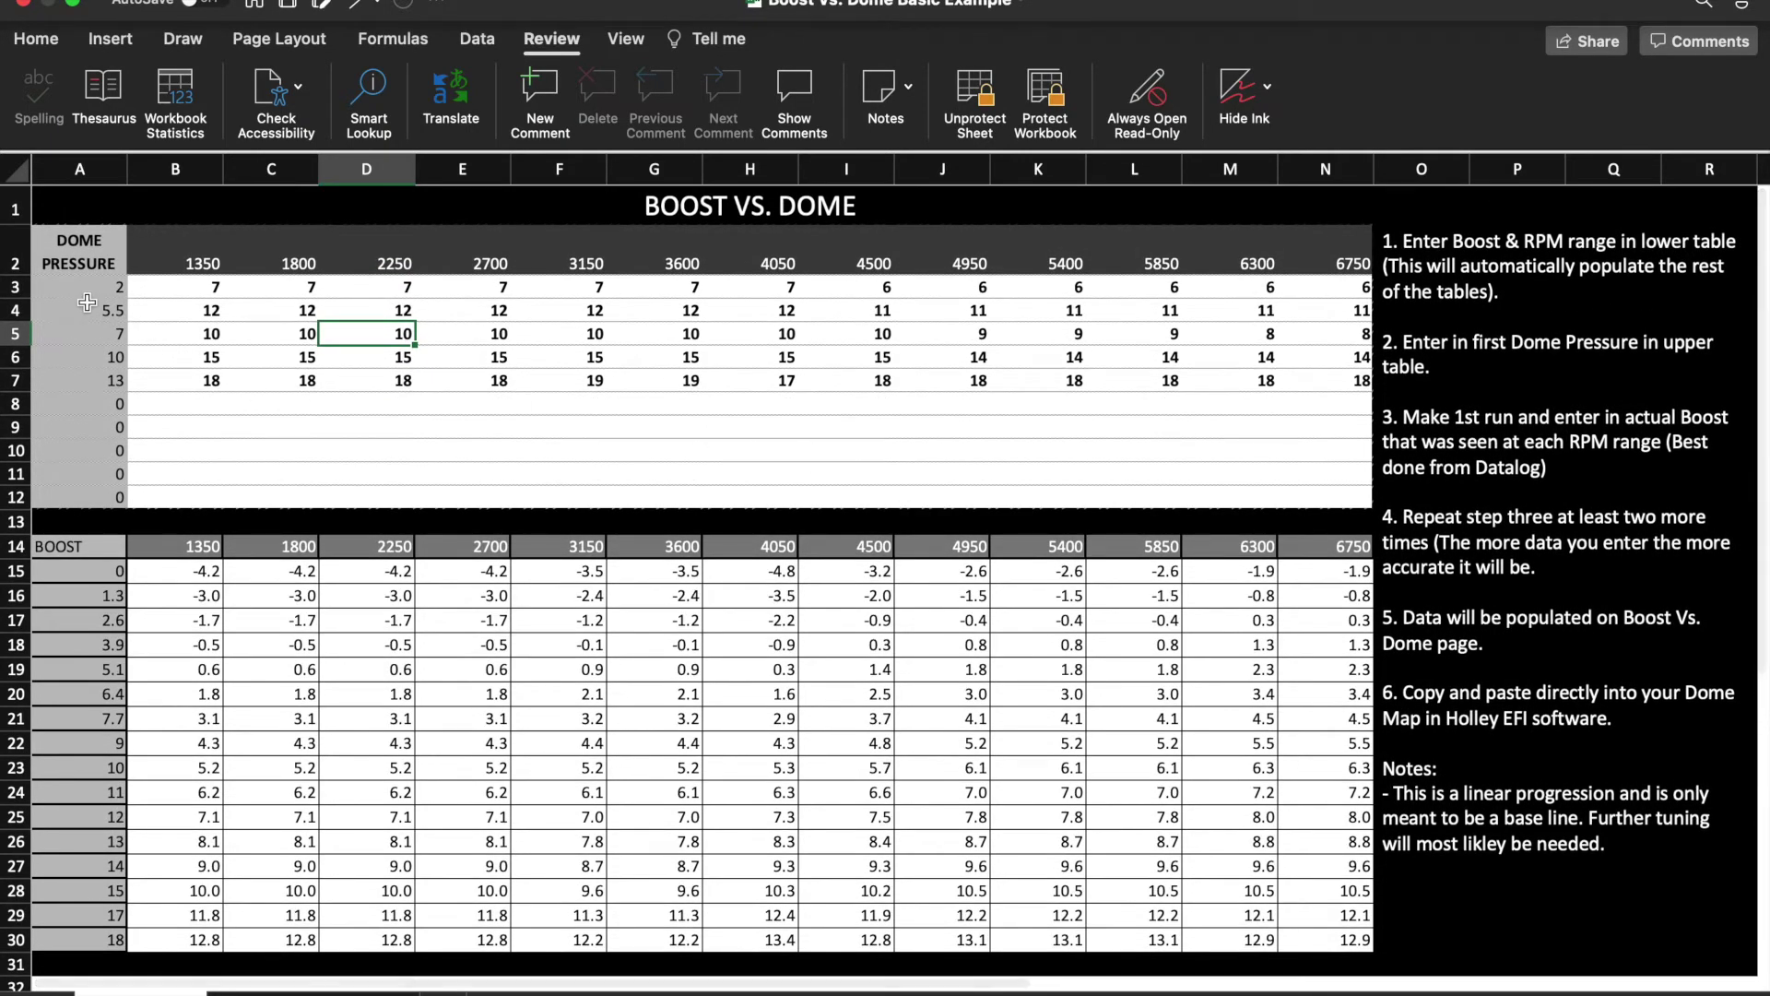
drag(85, 285, 1341, 380)
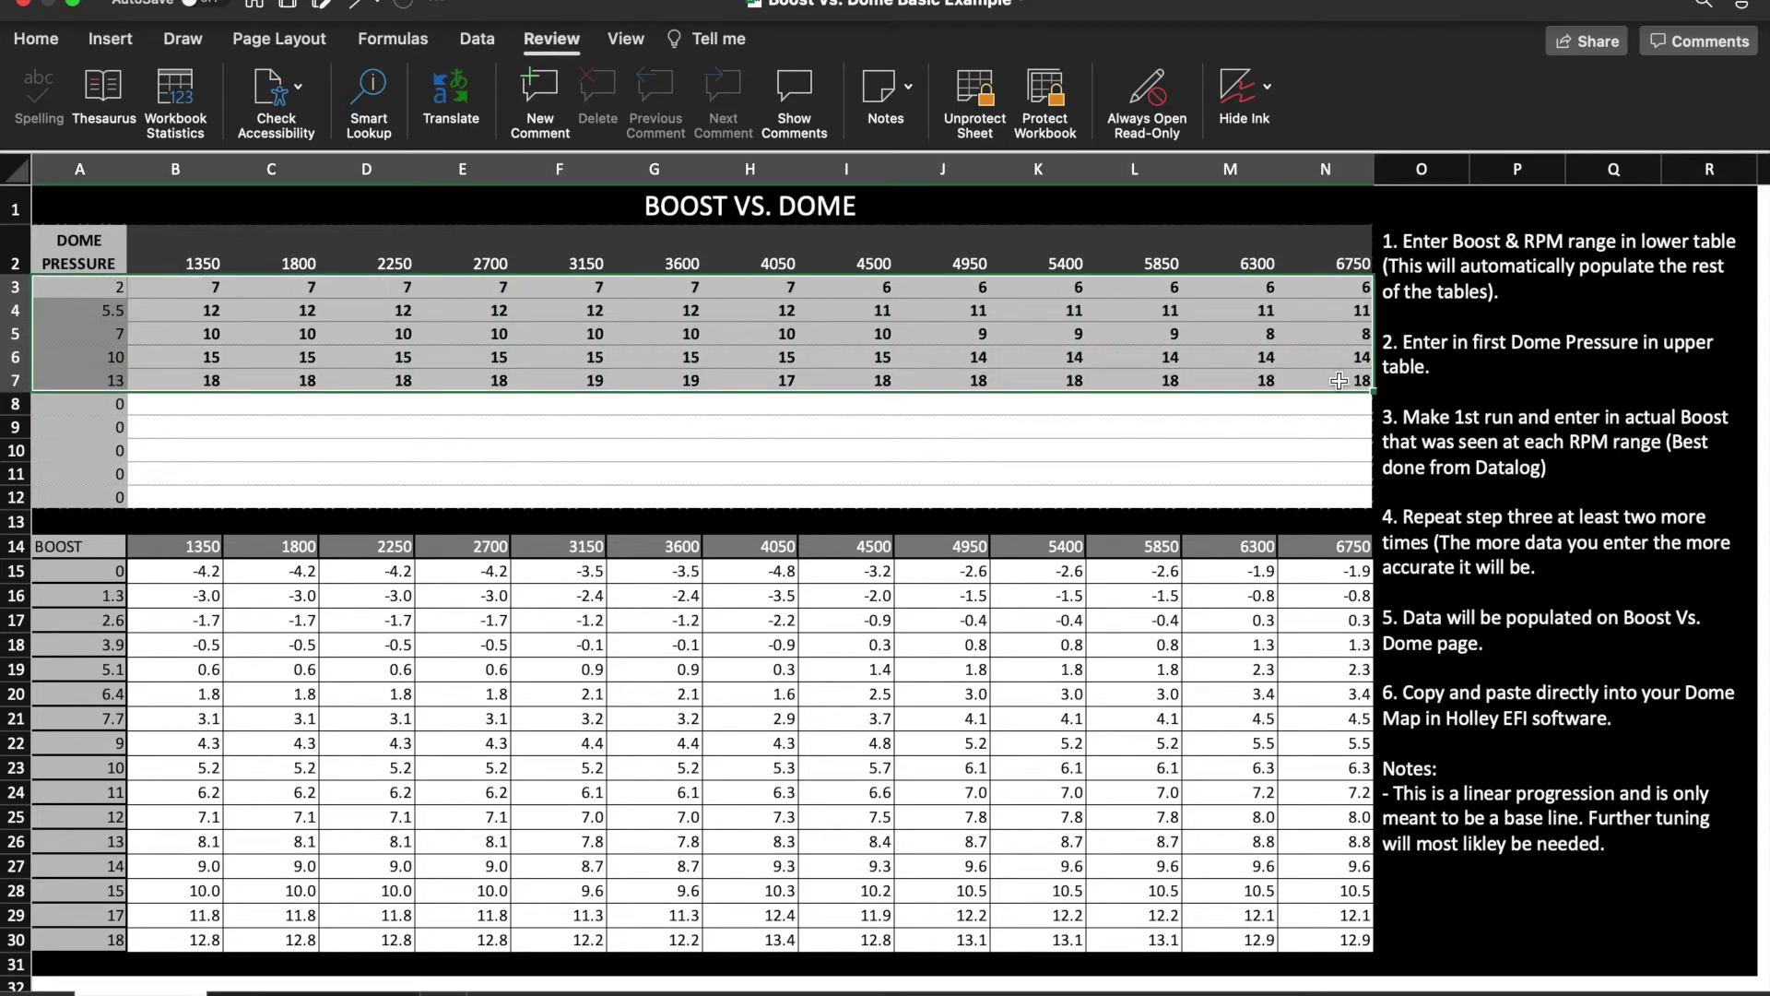
key(super+c)
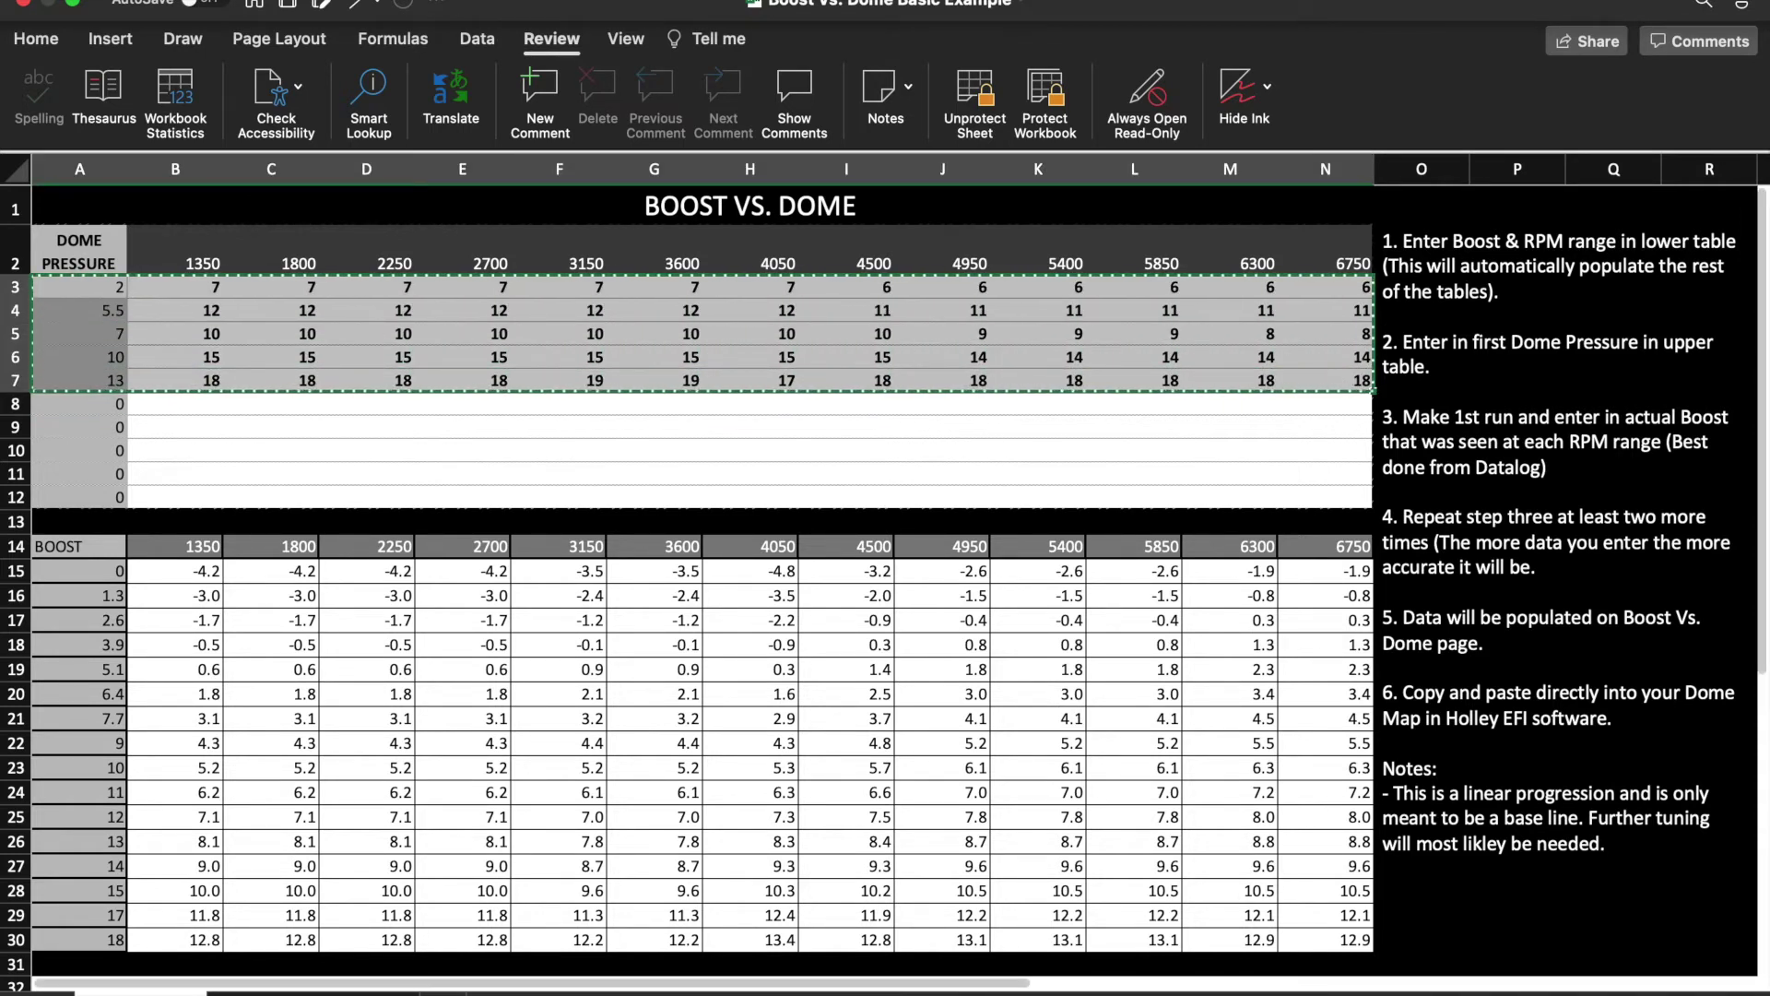
Paste the dome-pressure runs into A3 of the Basic Master workbook and view its MAP sheet
key(ctrl+Right)
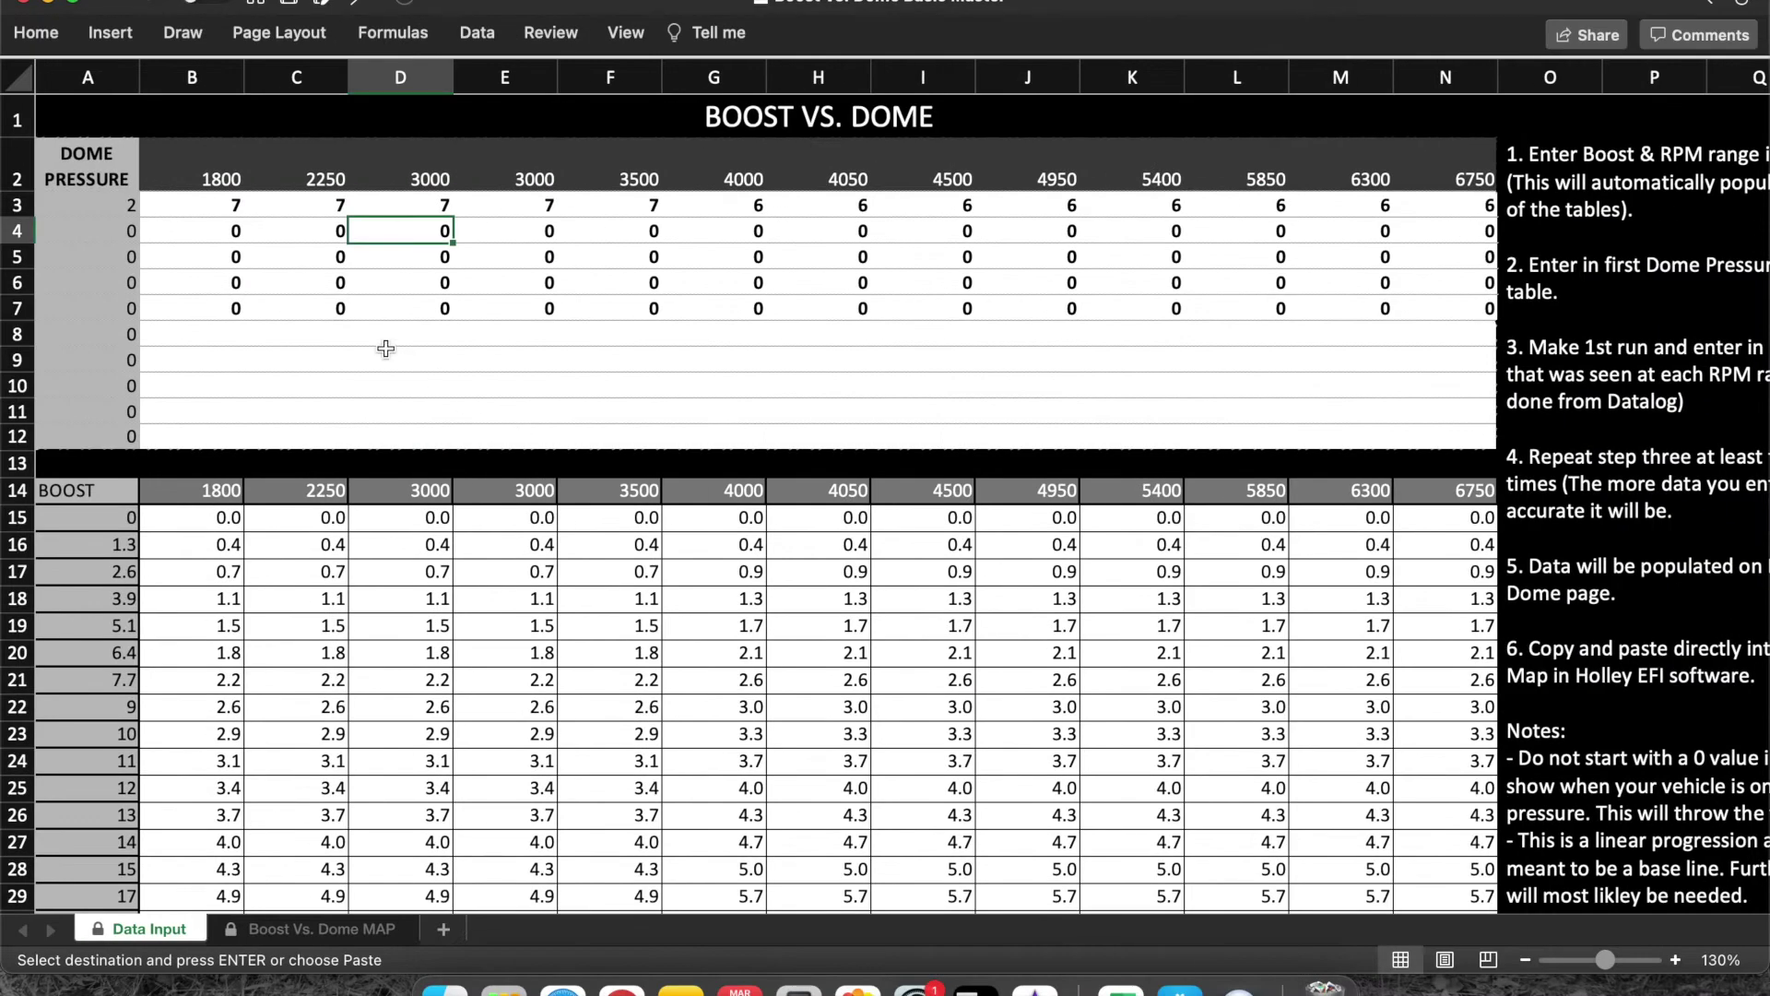
click(124, 201)
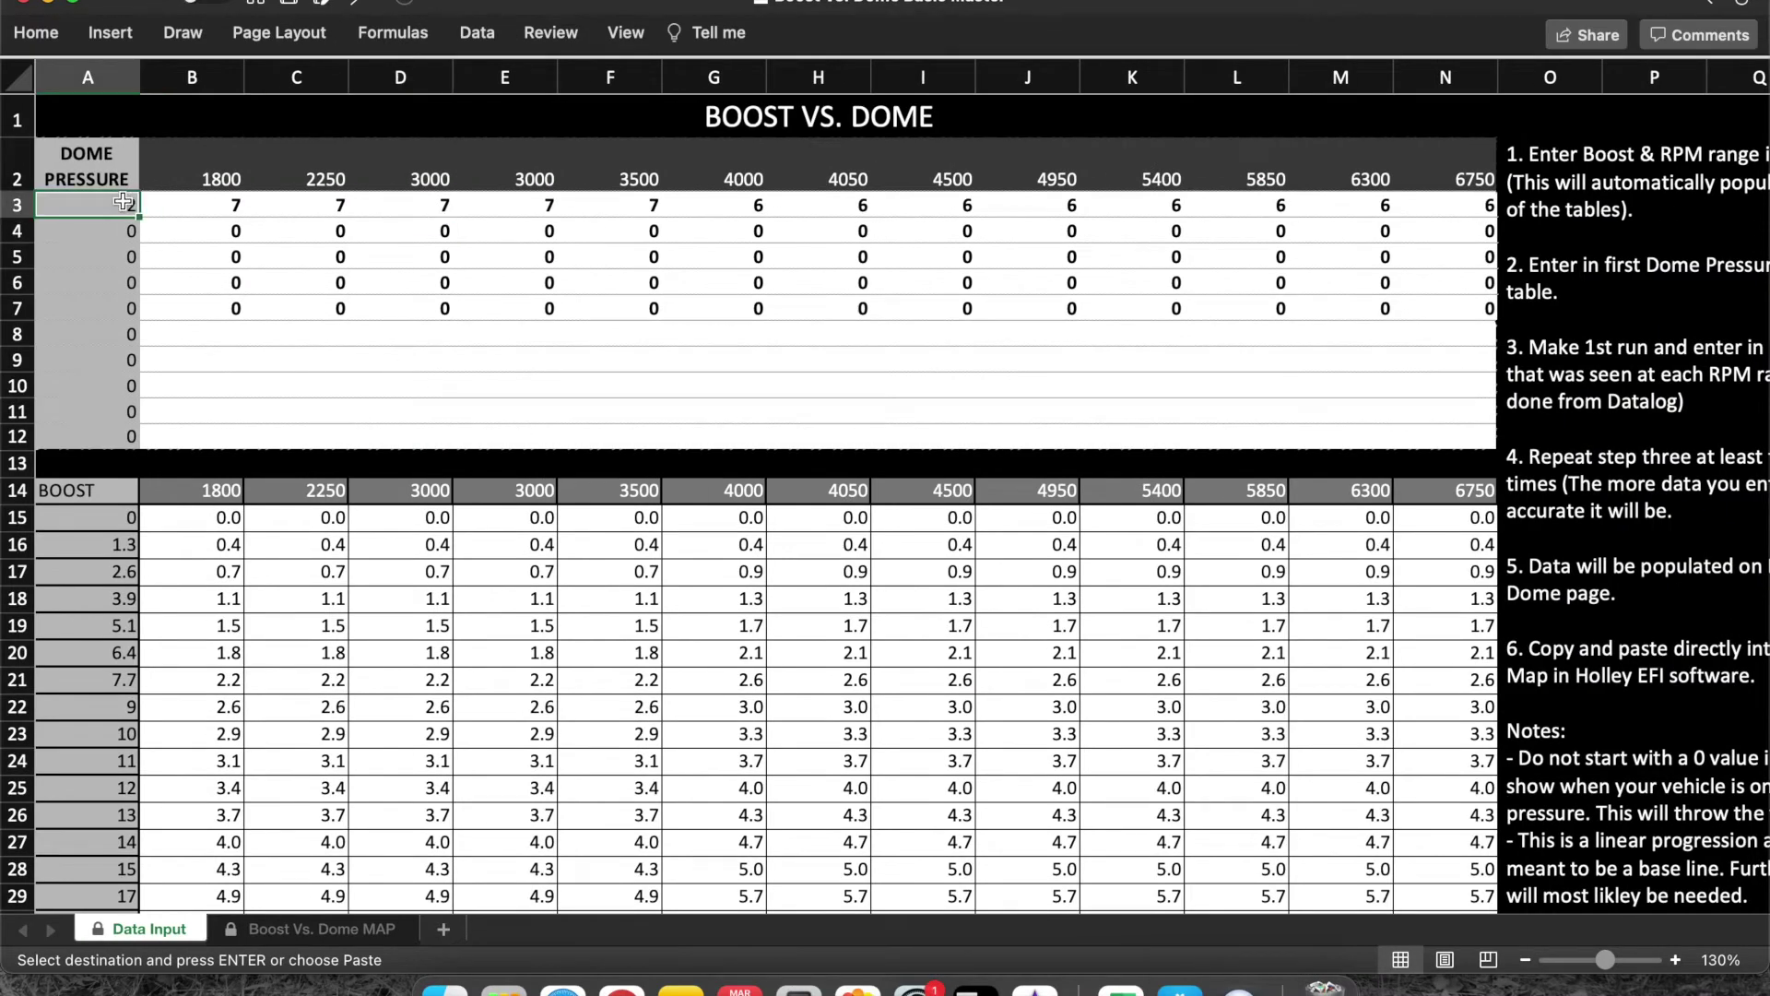
key(super+v)
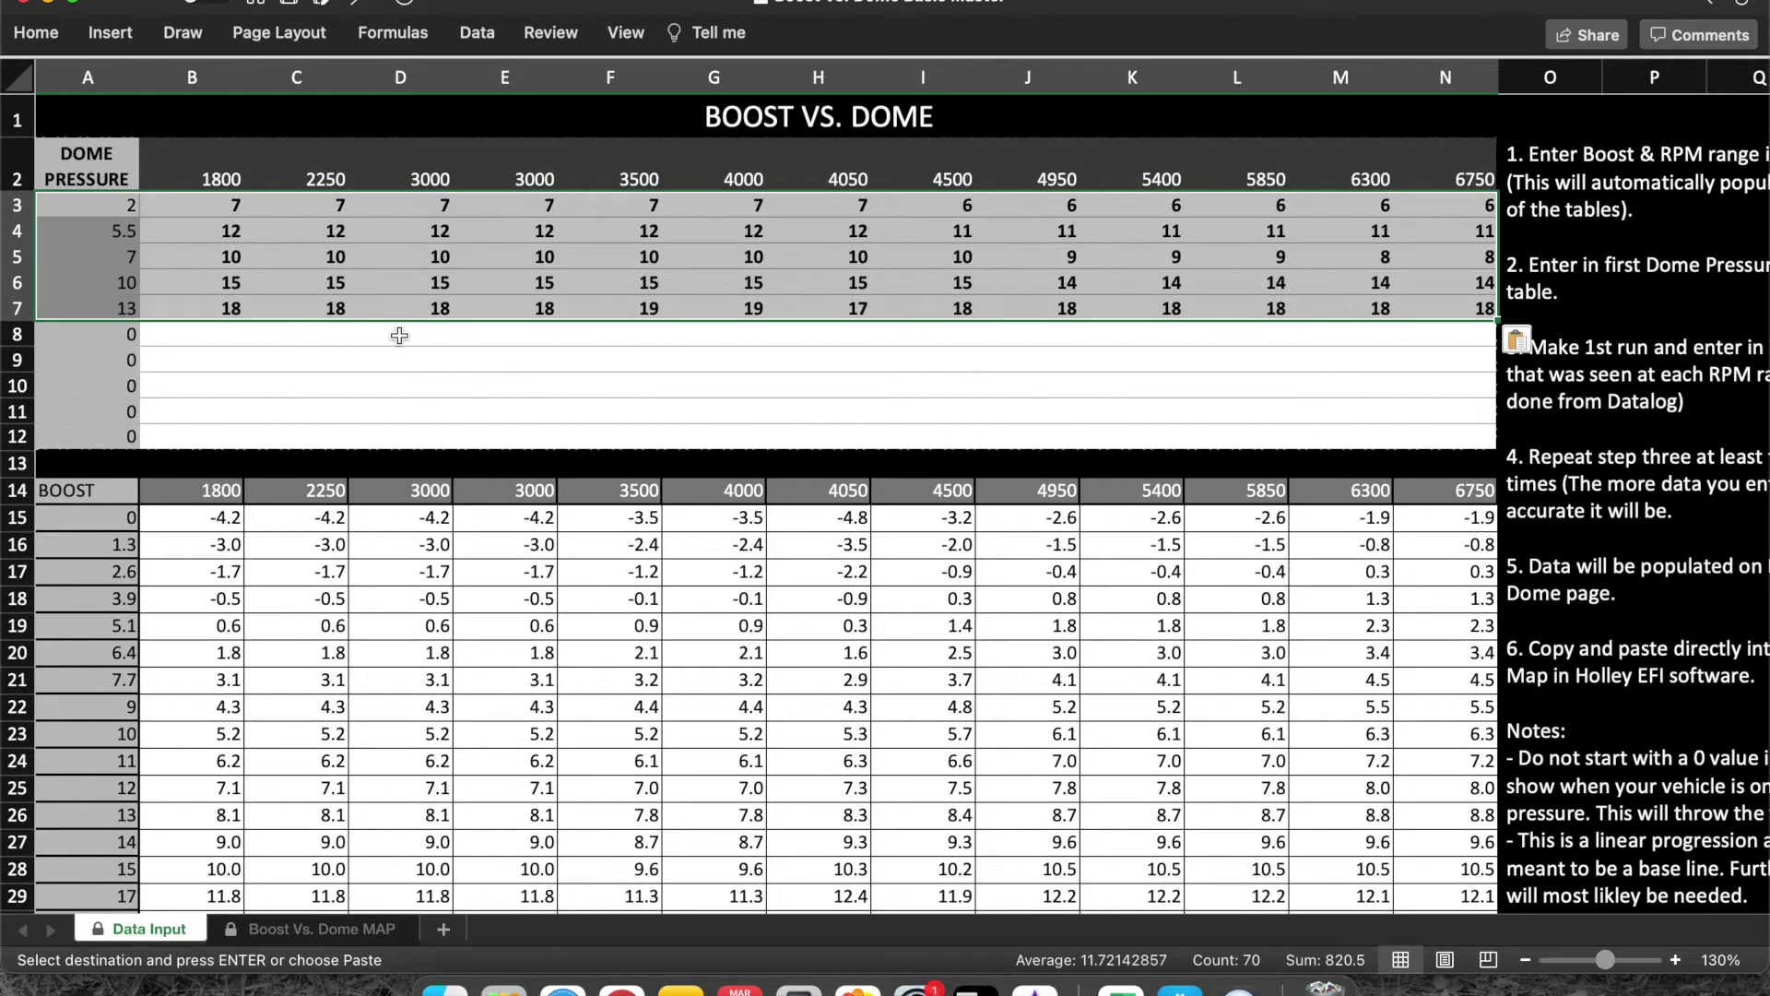
click(874, 240)
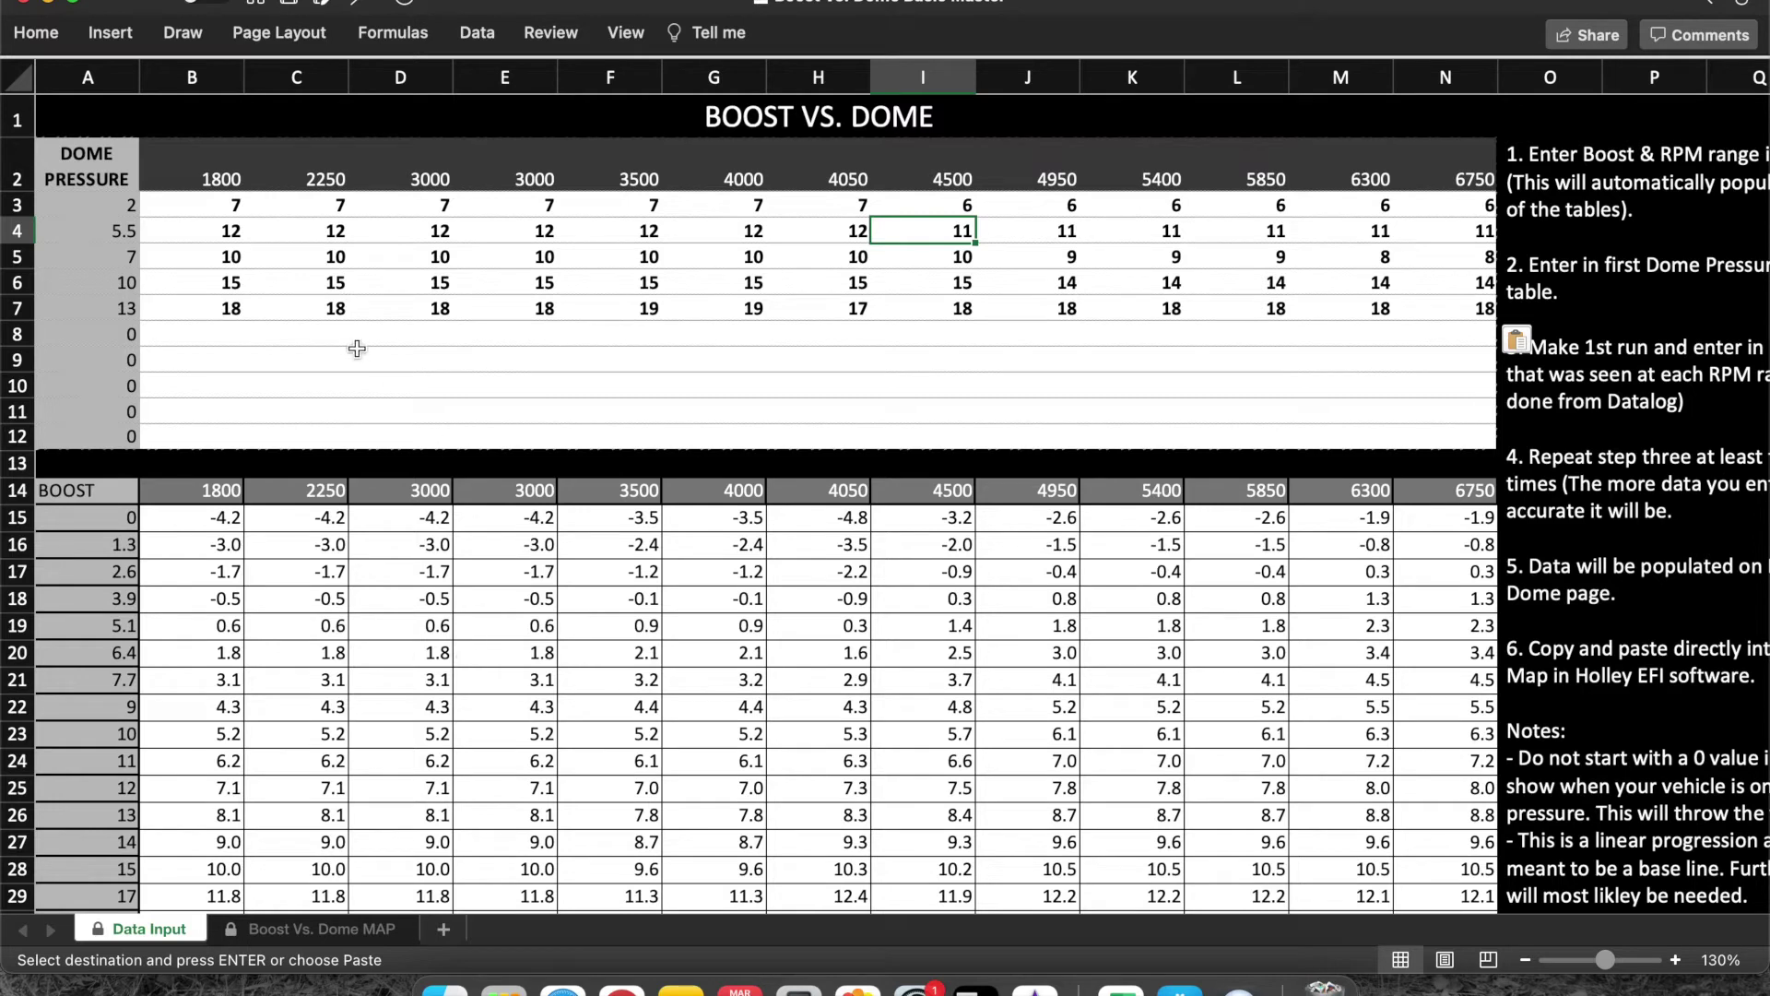
click(308, 929)
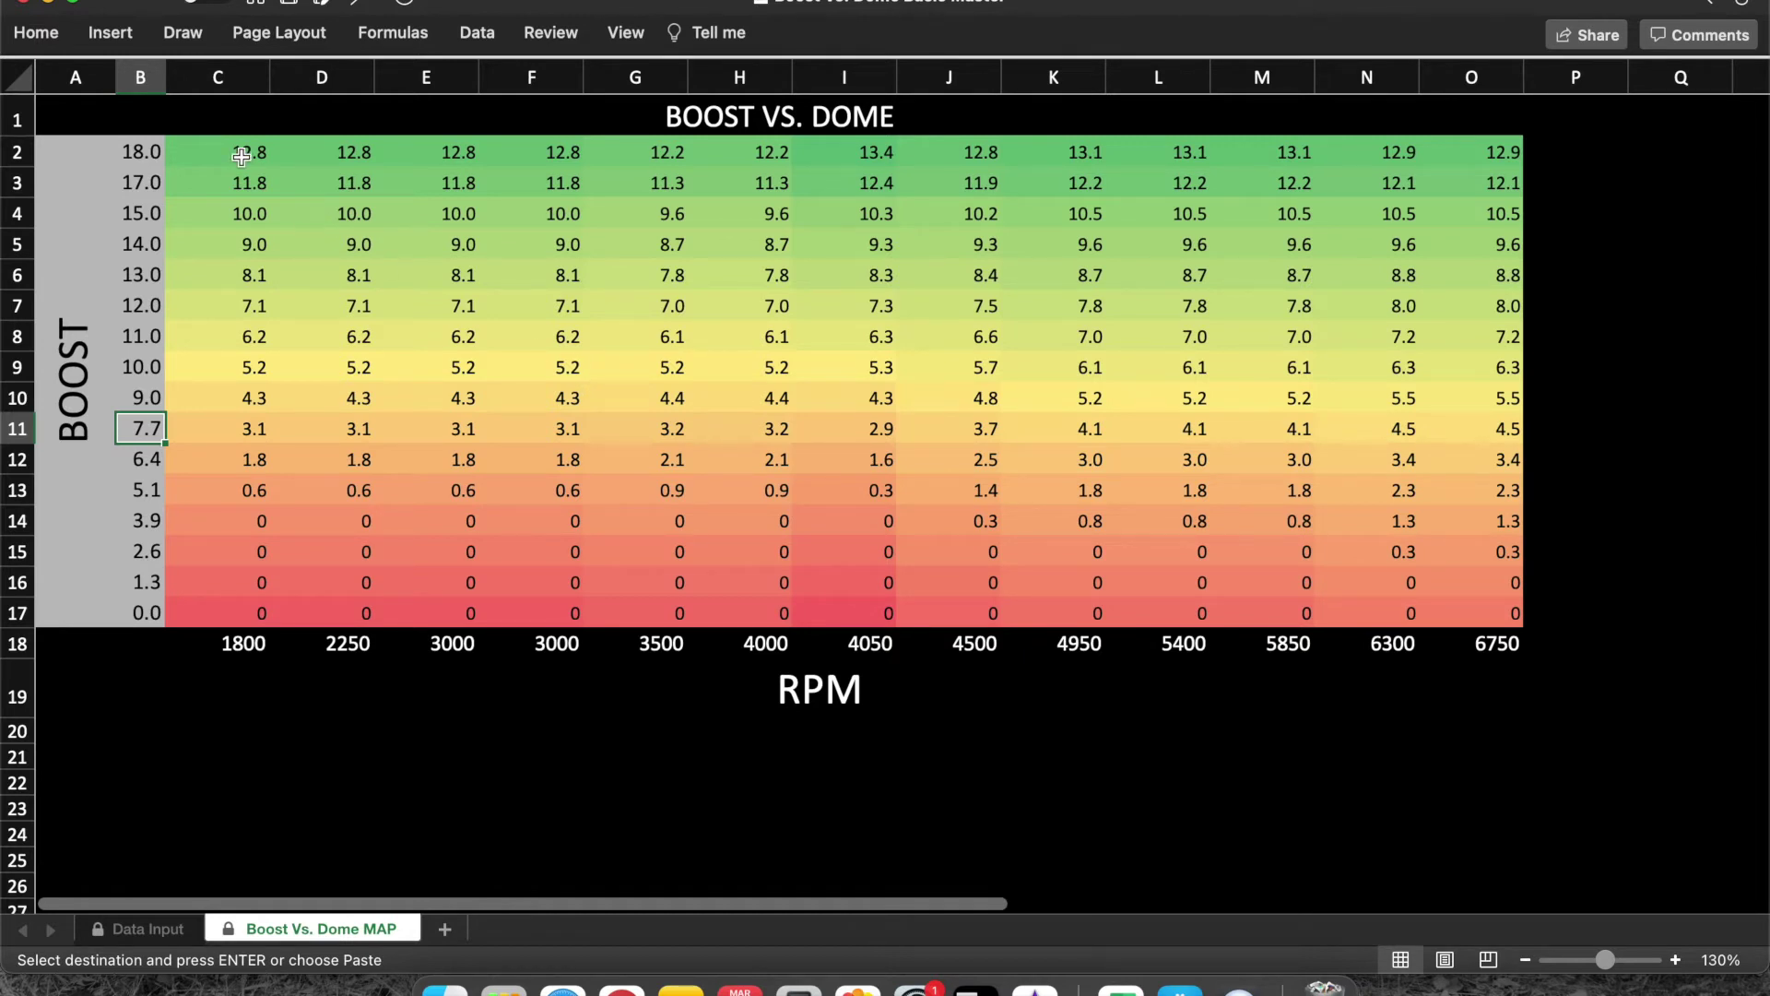
drag(241, 157, 1465, 600)
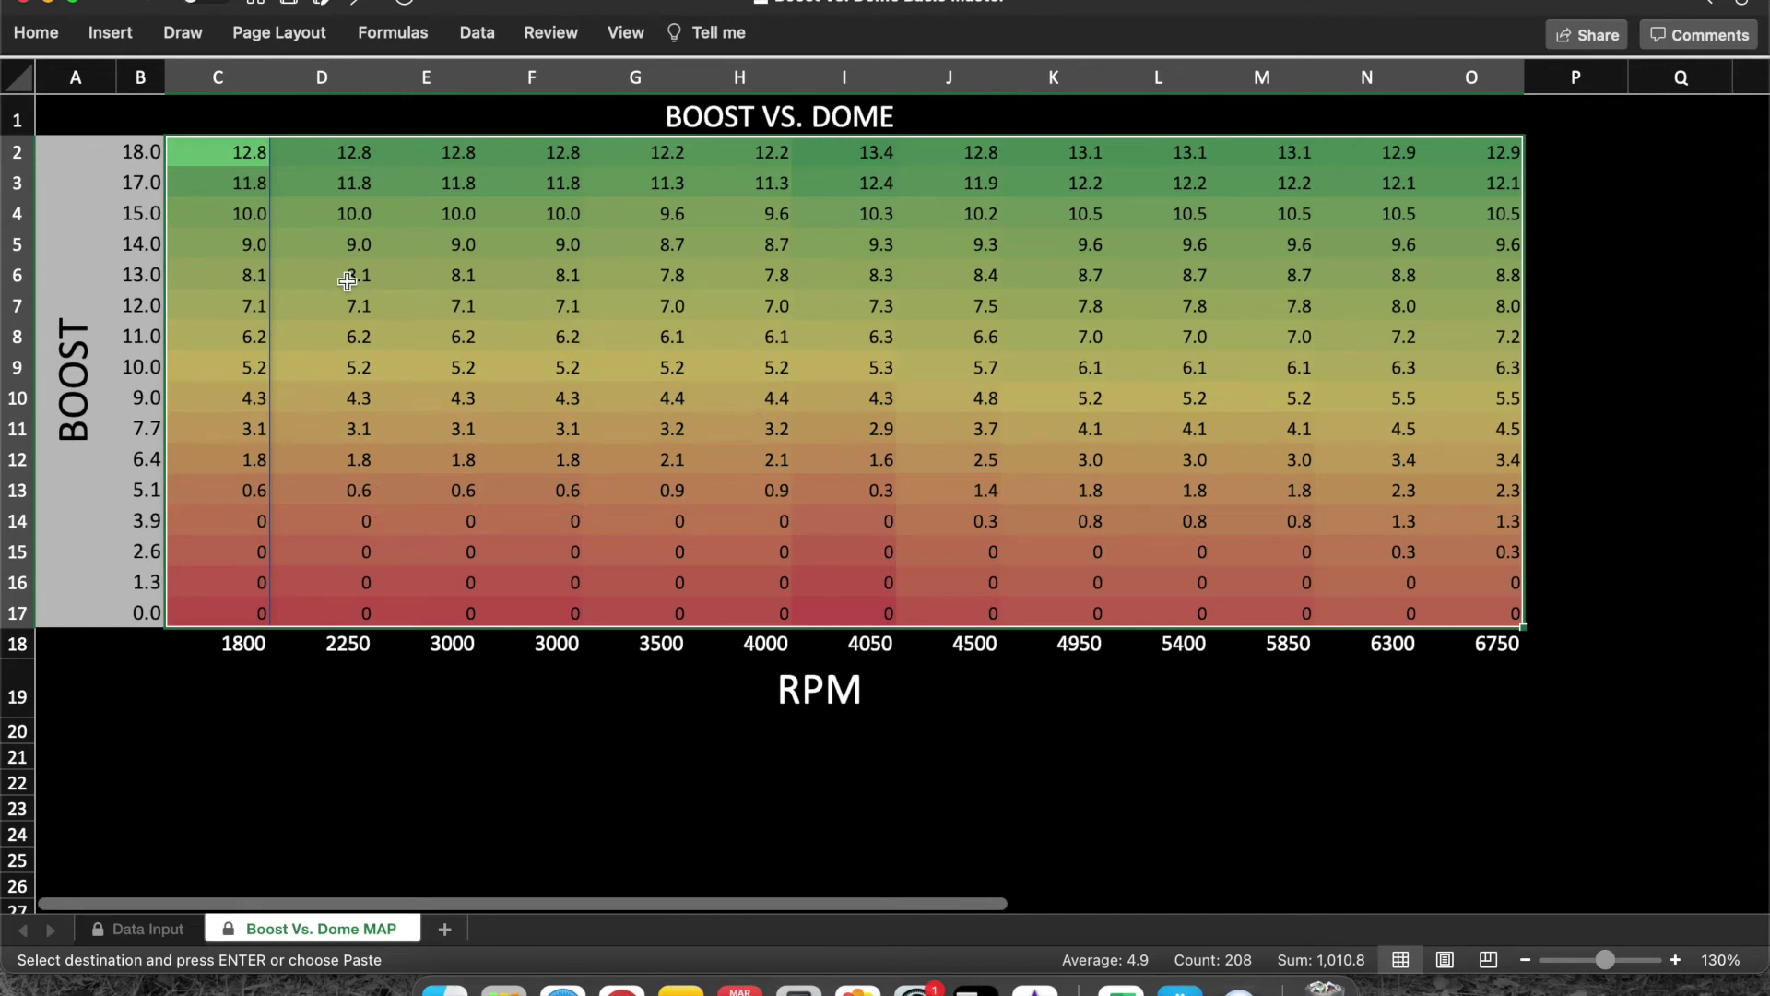
Change the last boost value on the Data Input sheet, cell A30, from 18 to 25
click(147, 928)
scroll(154, 498, down, 3)
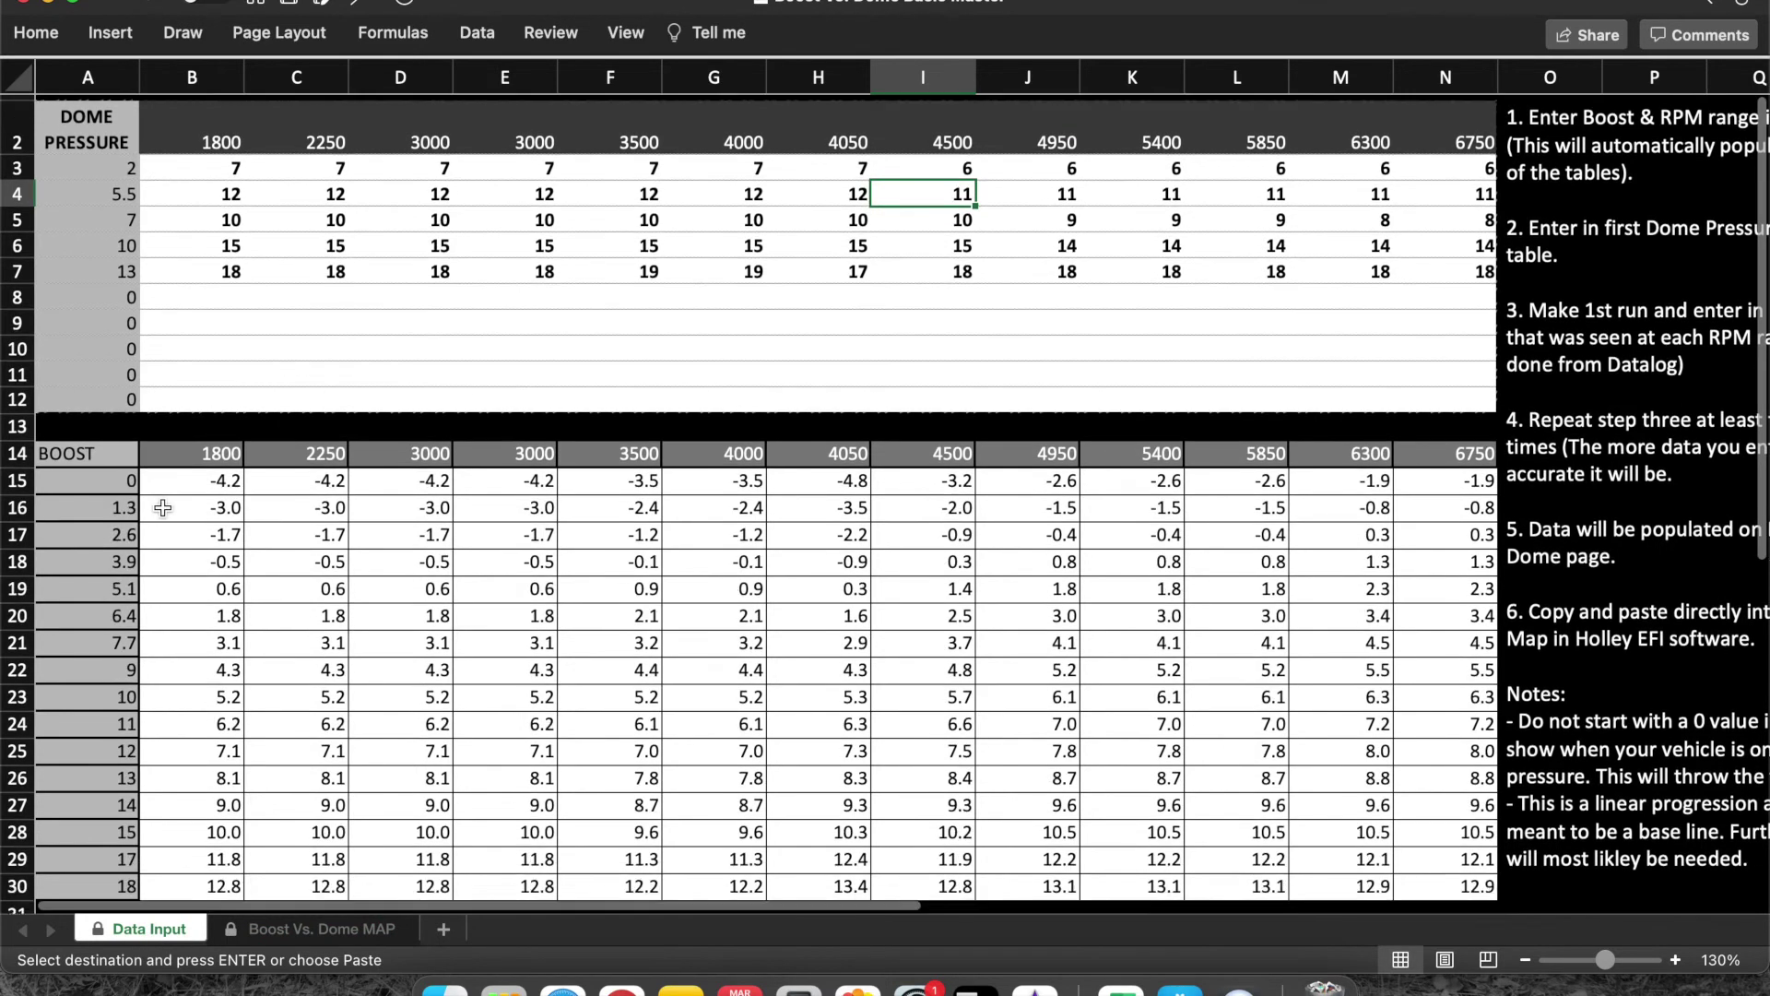
click(111, 824)
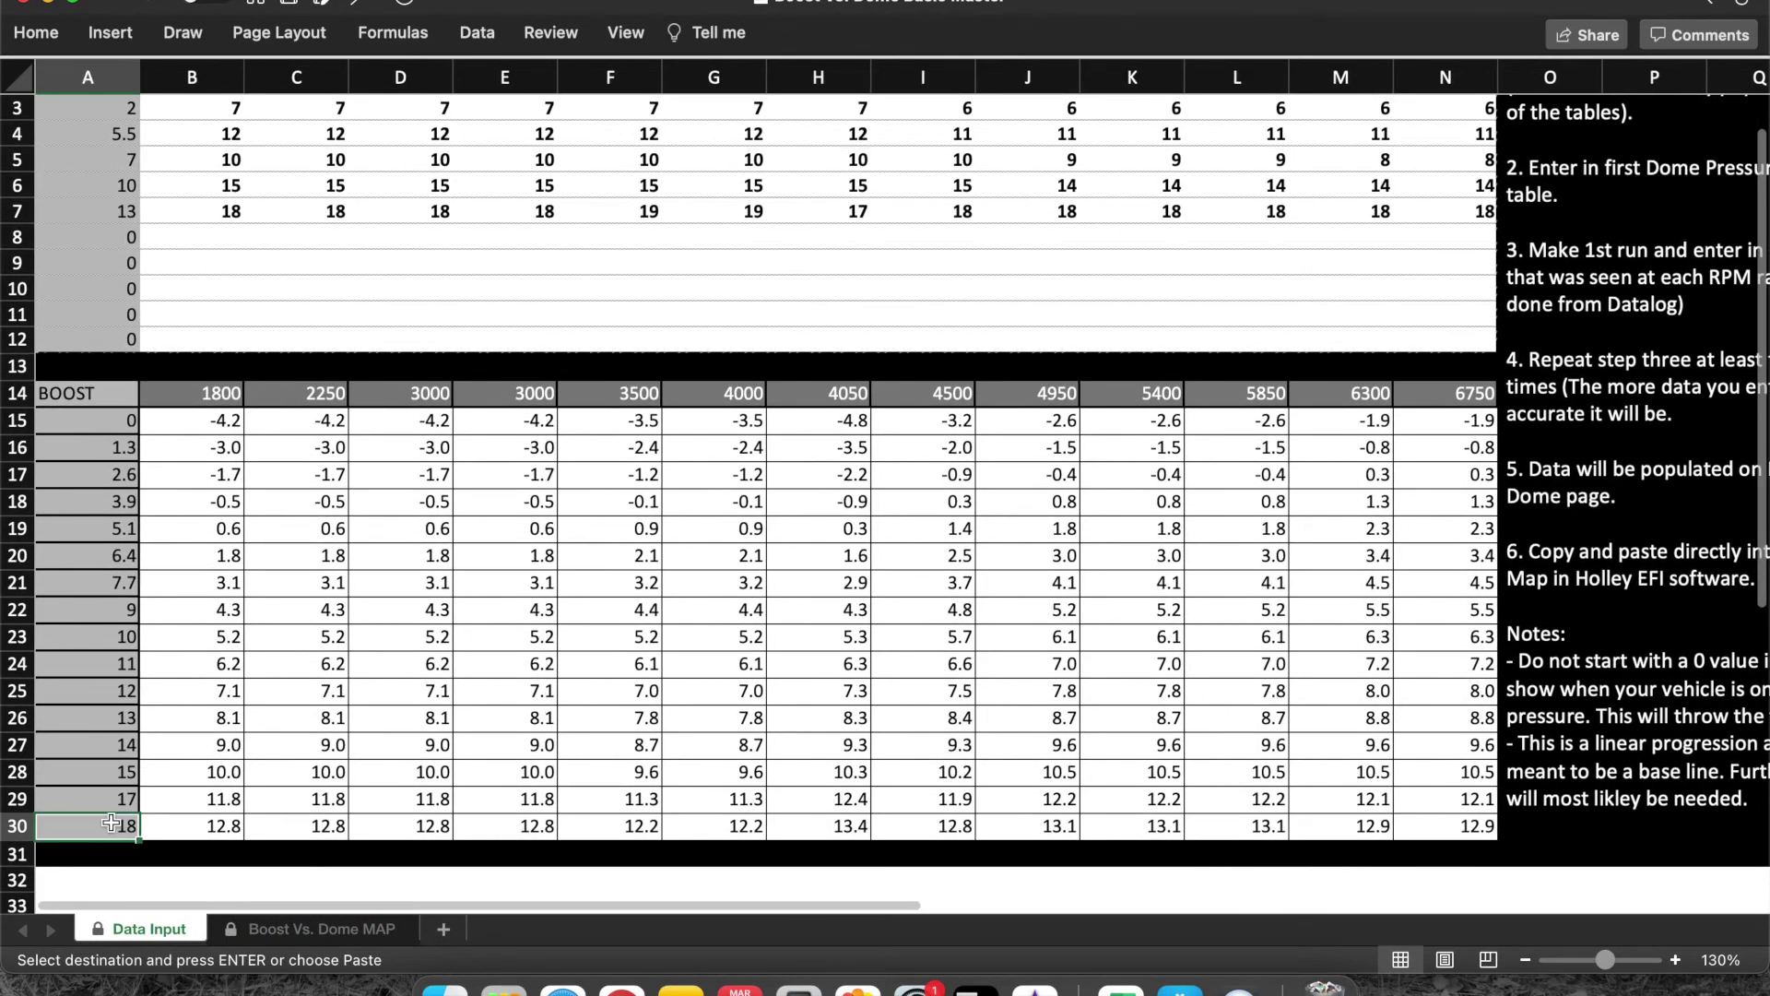
text(25)
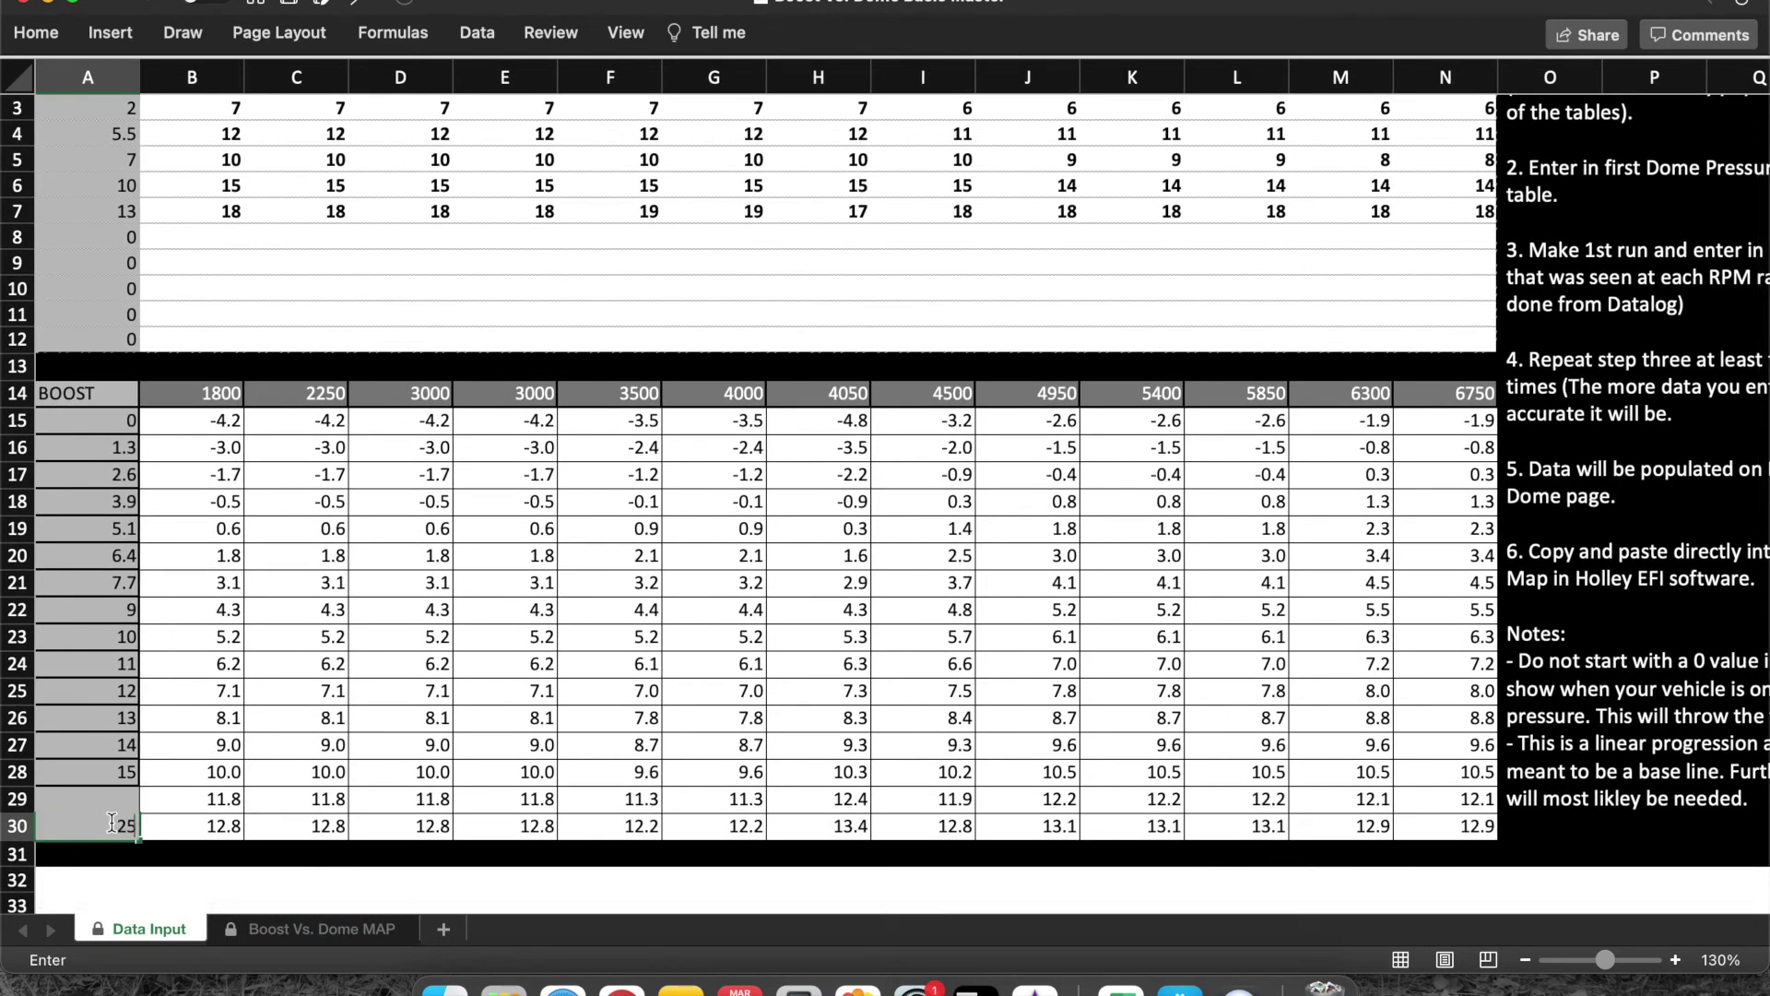
key(Return)
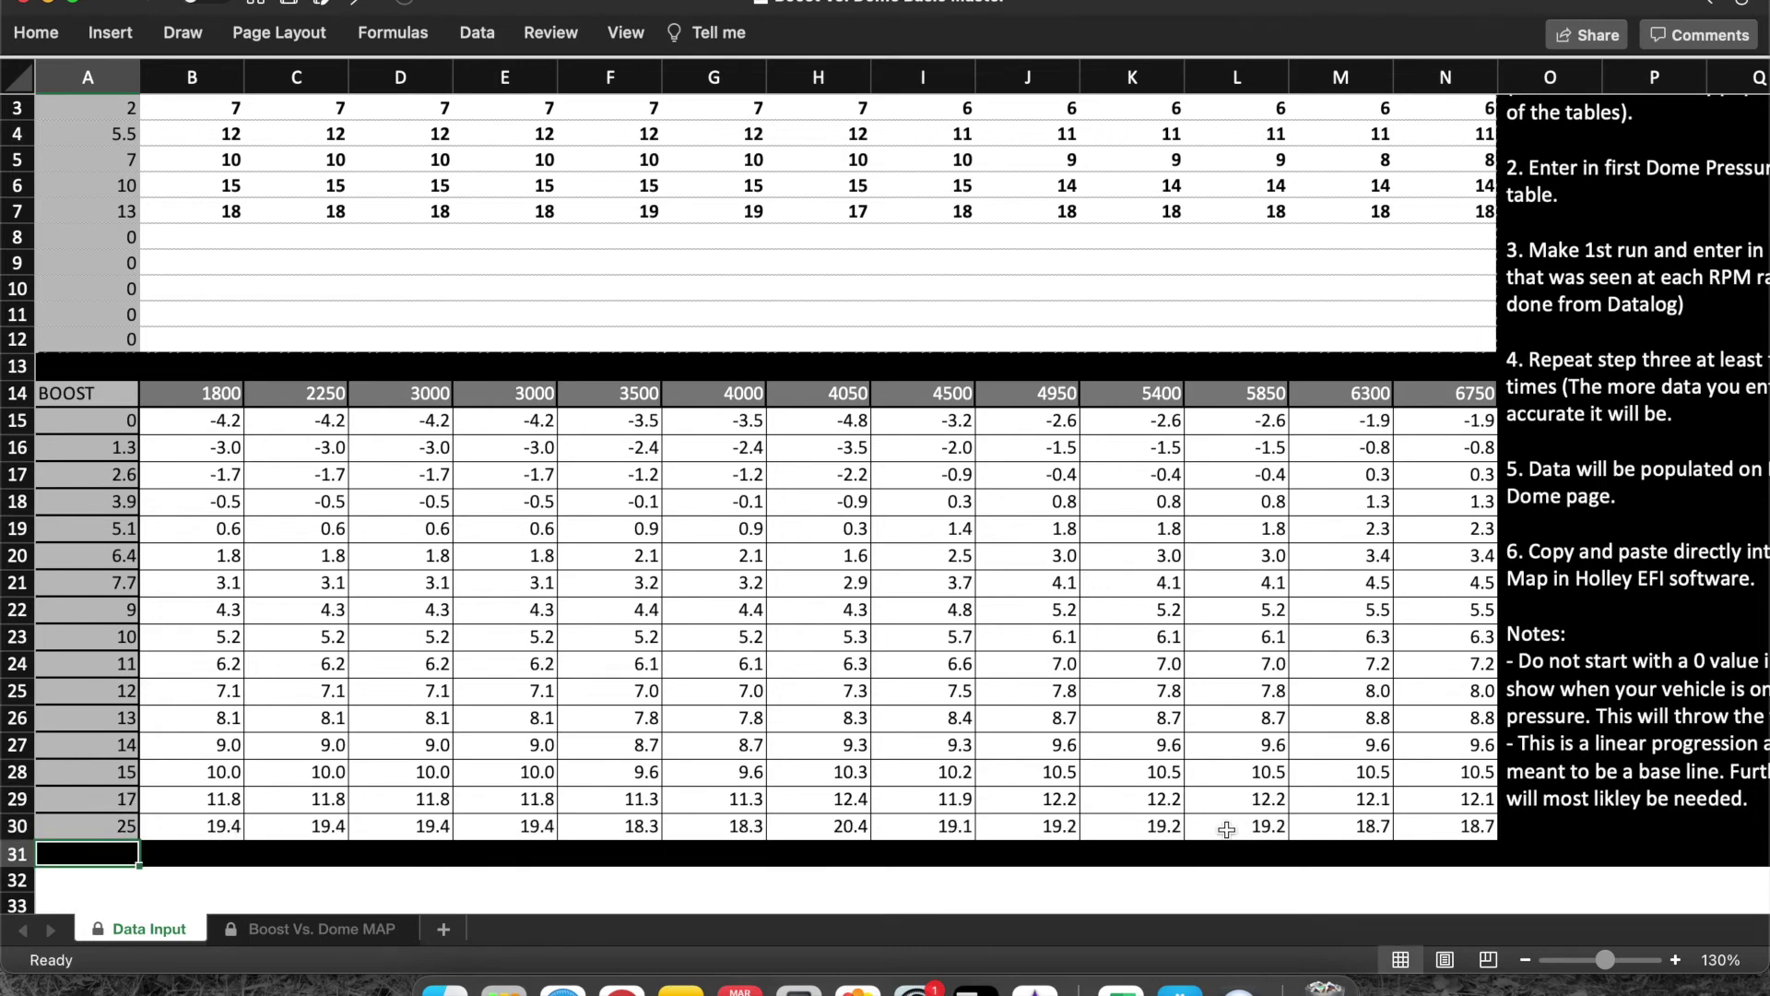
click(309, 931)
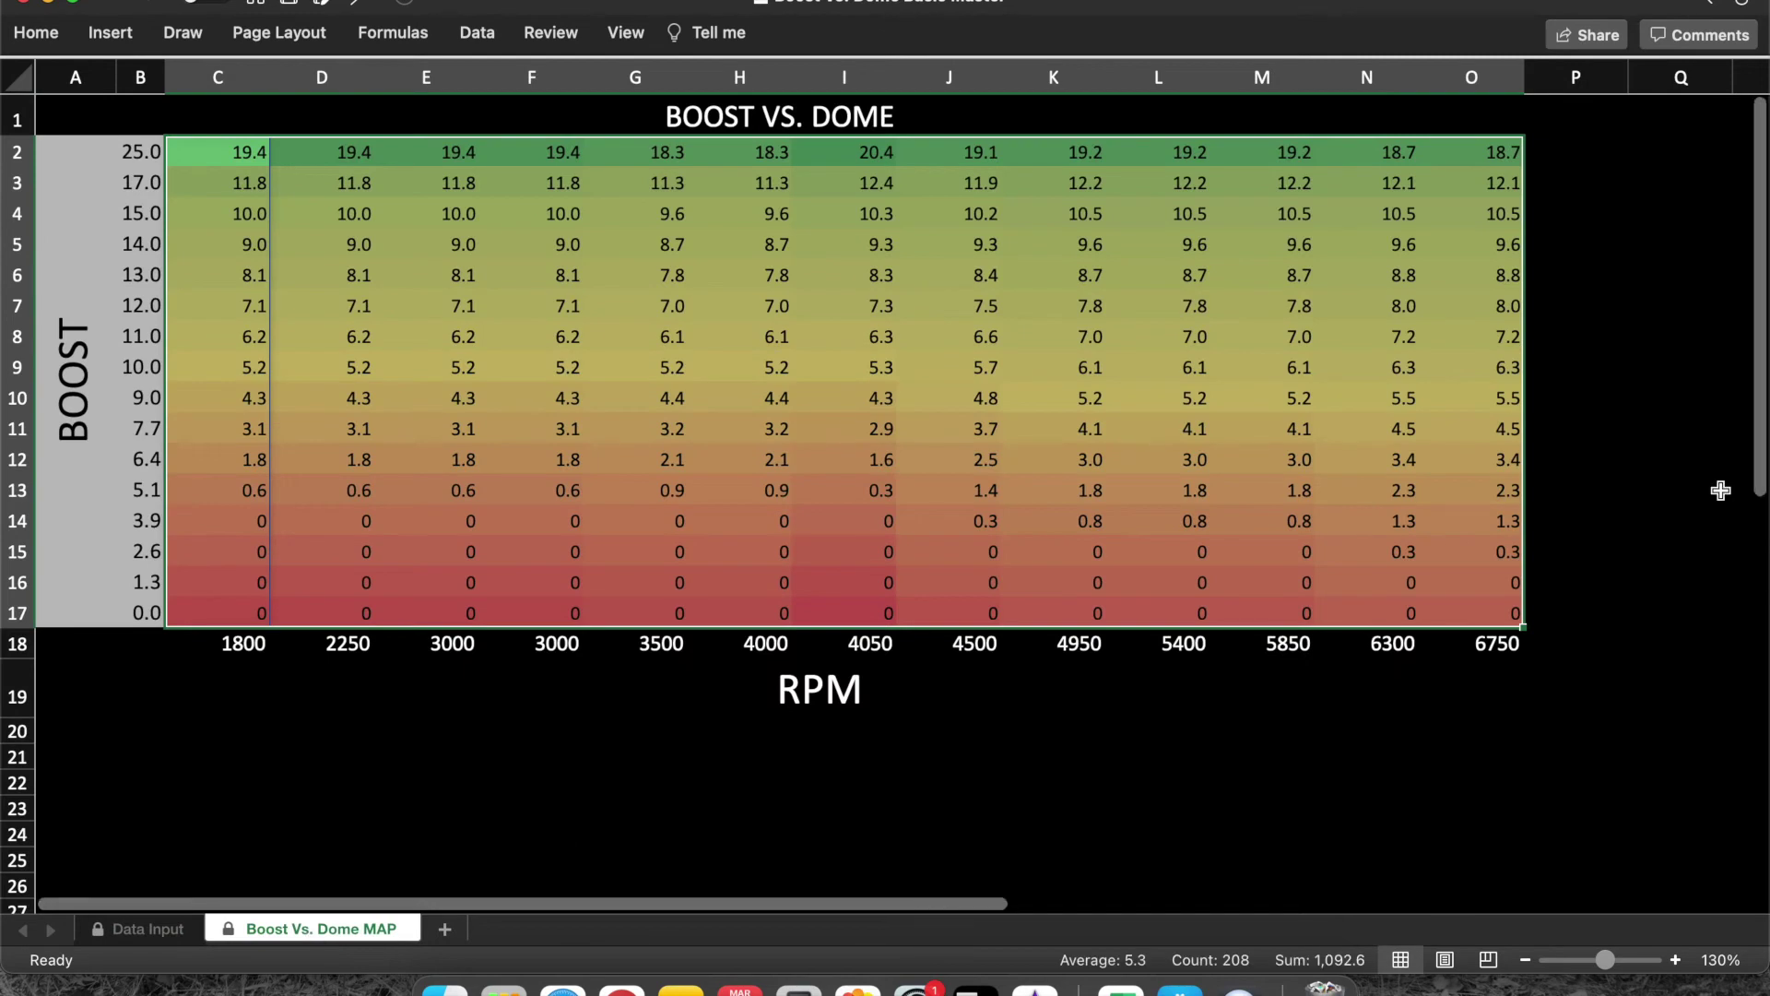
Review the map's 25.0 boost row column by column from 1800 to 4000 RPM
click(1029, 277)
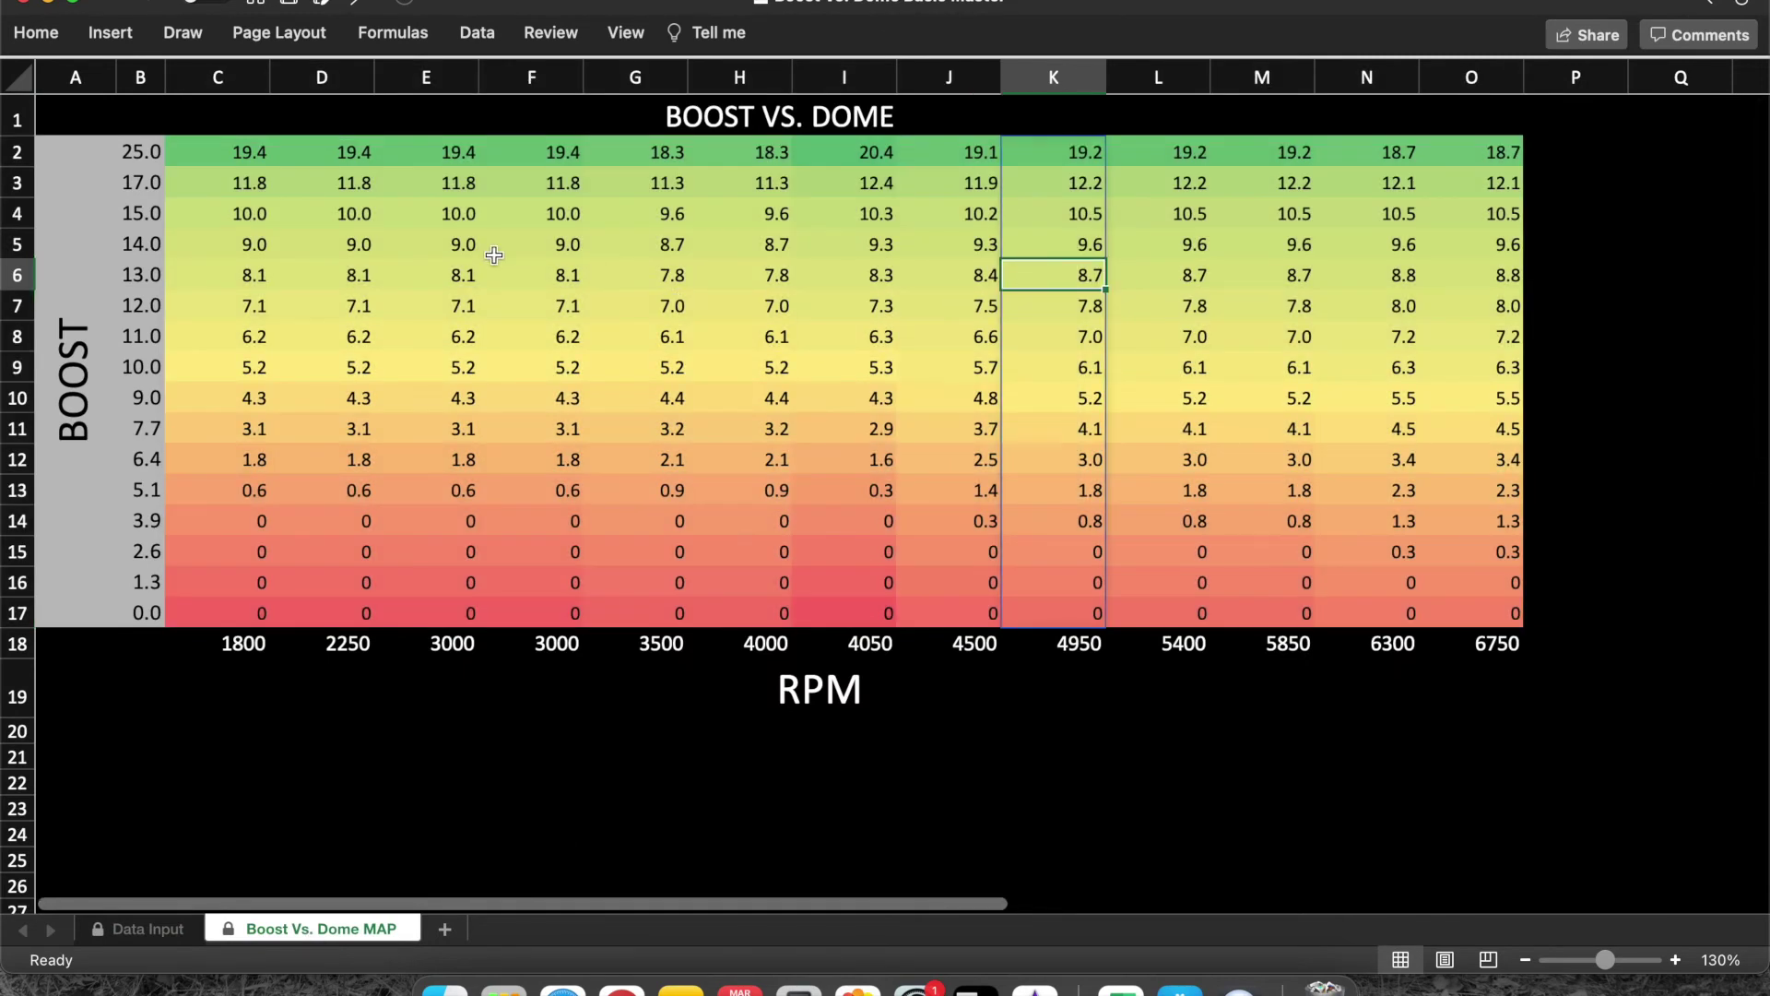
click(245, 149)
click(332, 153)
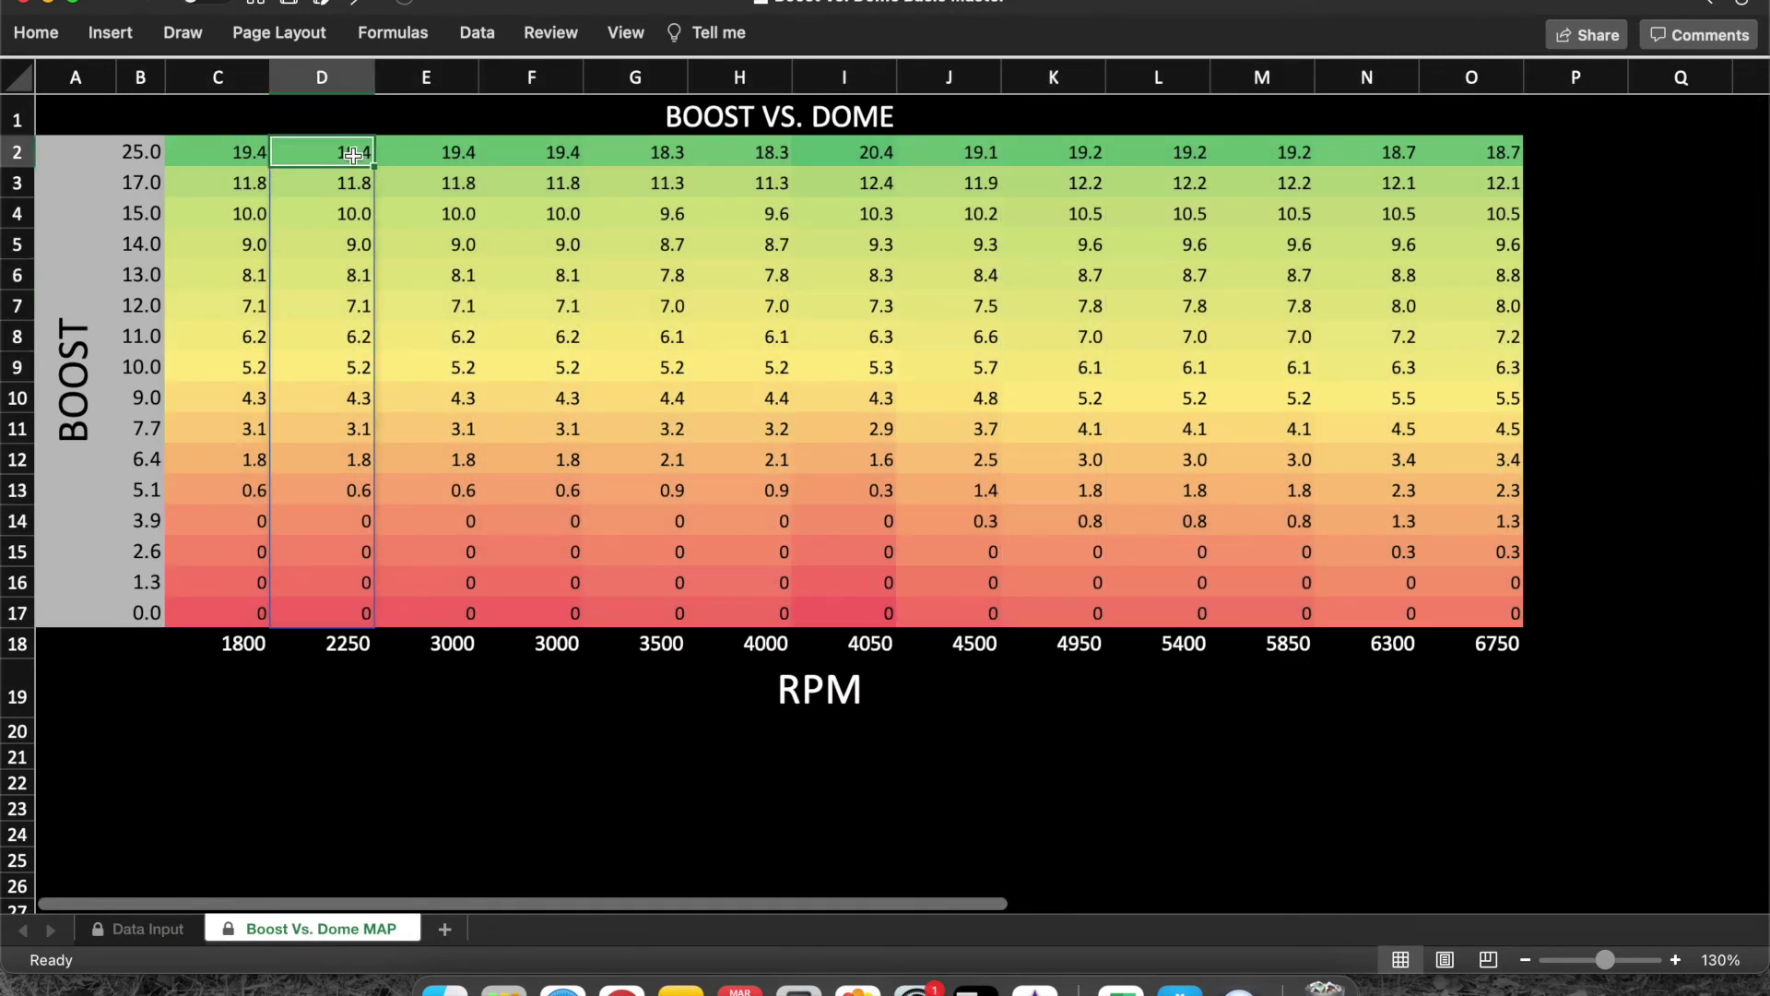
click(445, 155)
click(558, 156)
click(671, 157)
click(775, 157)
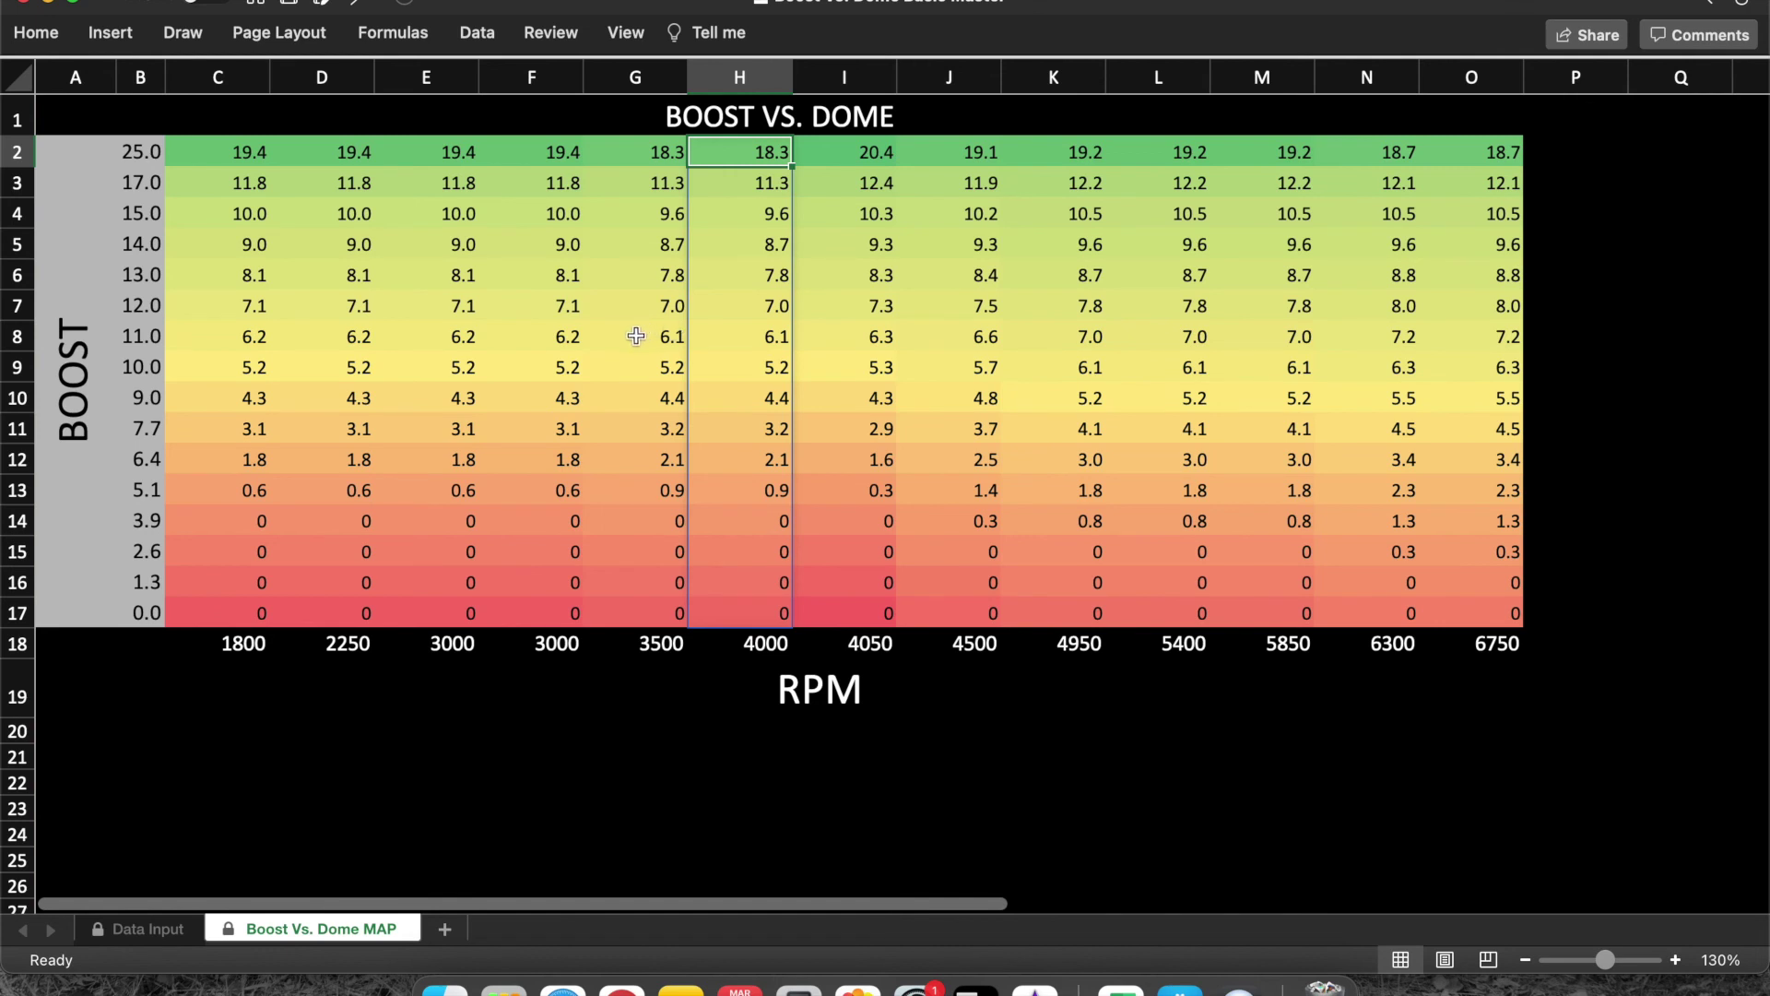
click(676, 338)
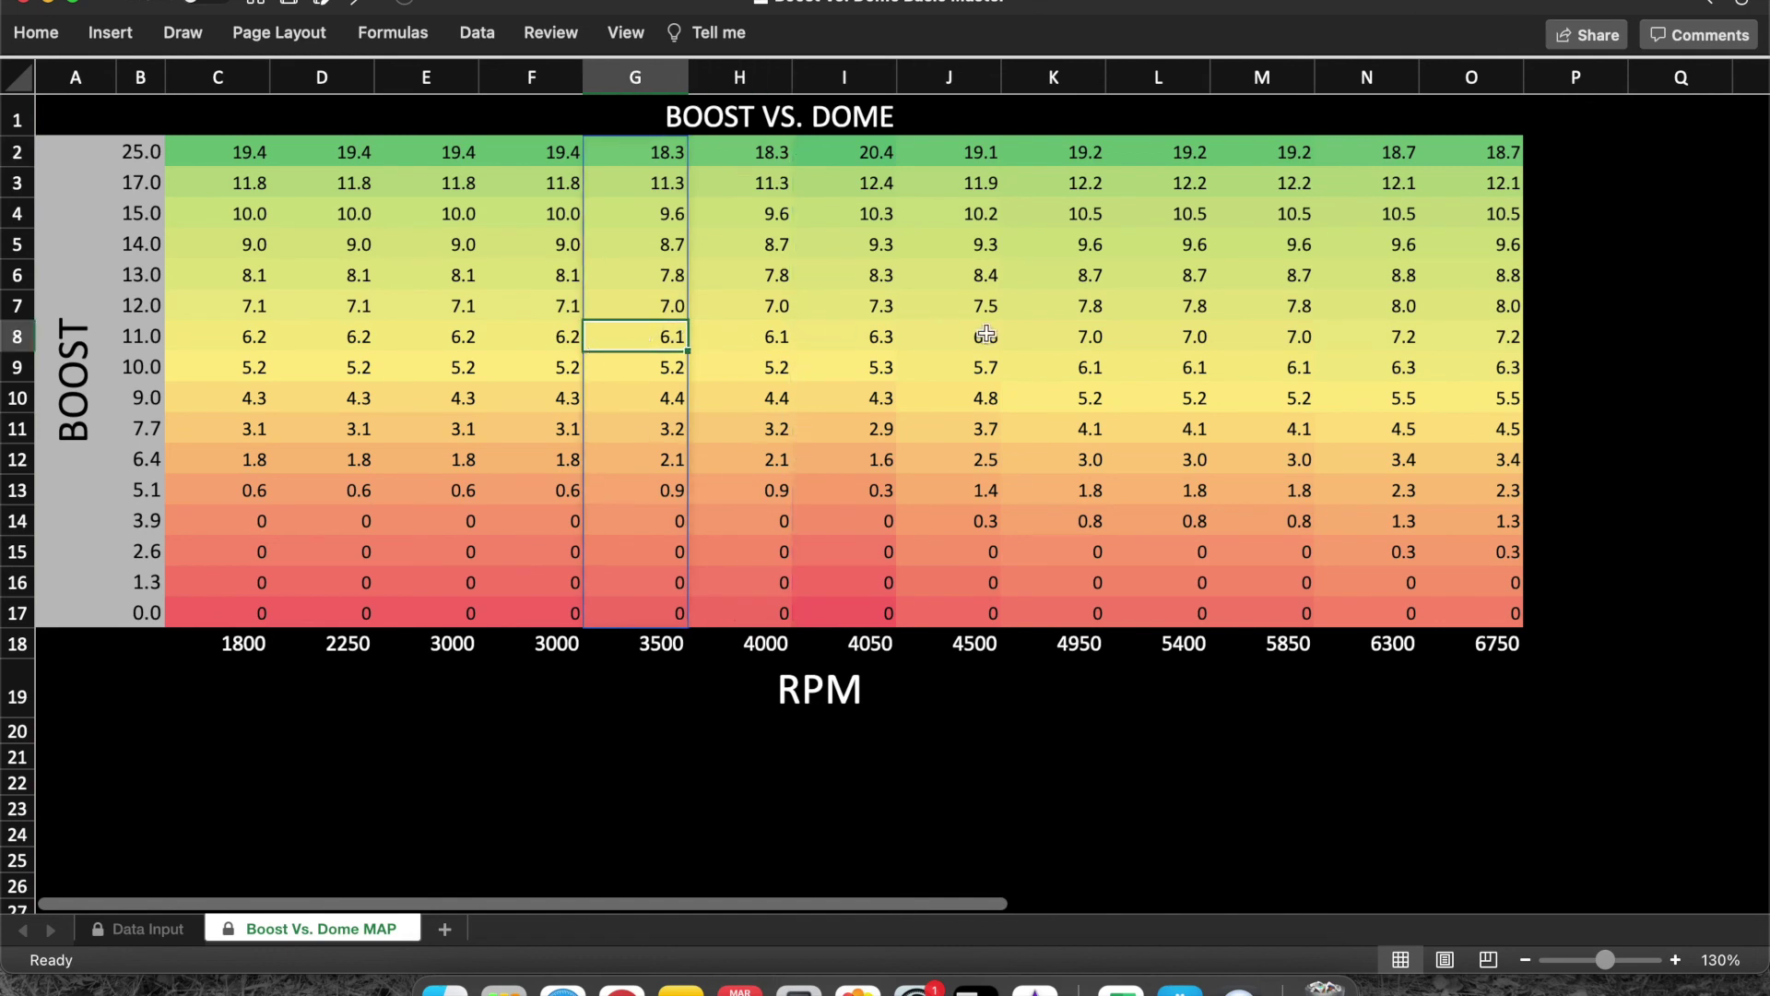